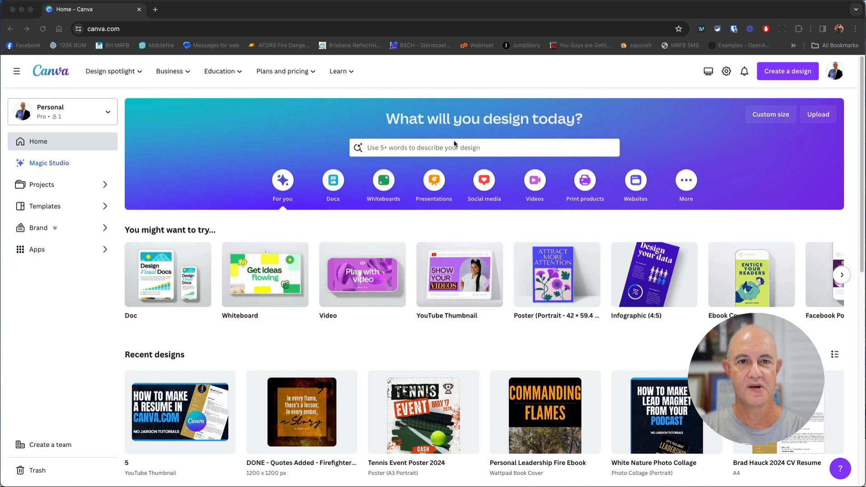
click(480, 147)
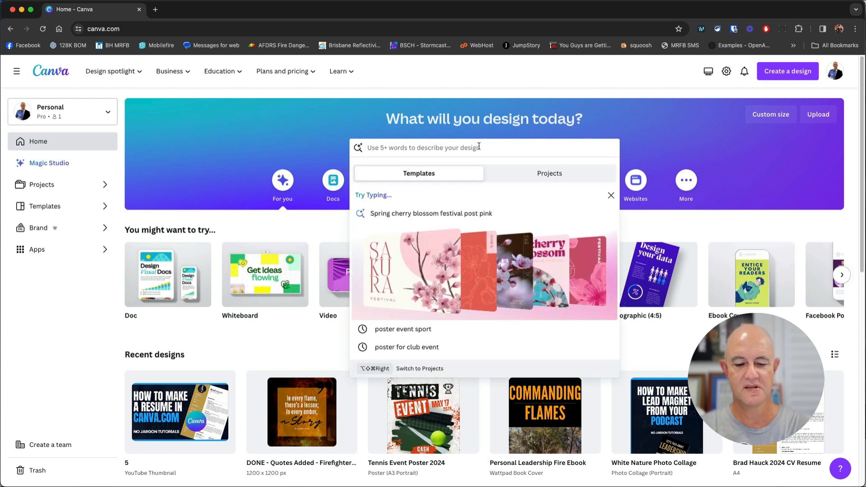
text(ins)
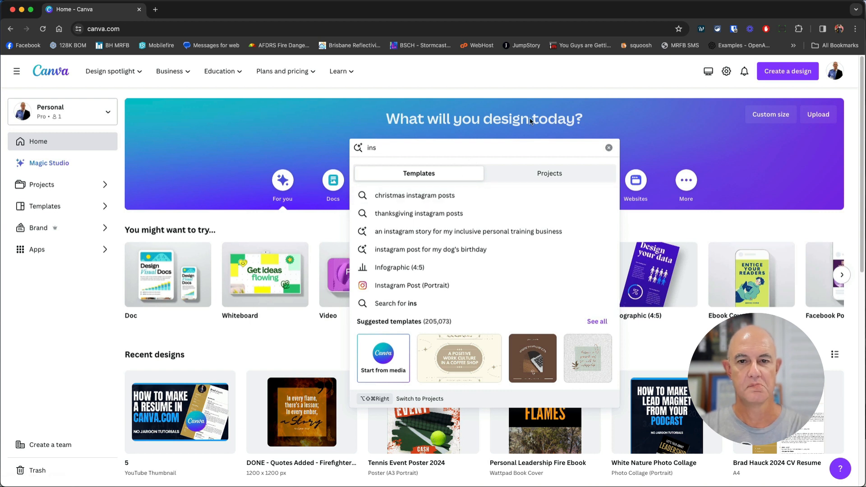
click(429, 56)
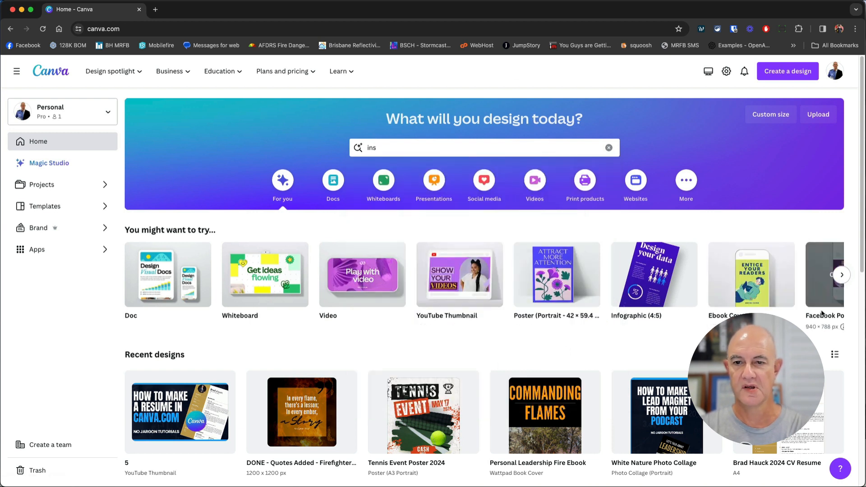
Step: Create a blank Instagram Post (Square) design and show the previously uploaded images
click(843, 274)
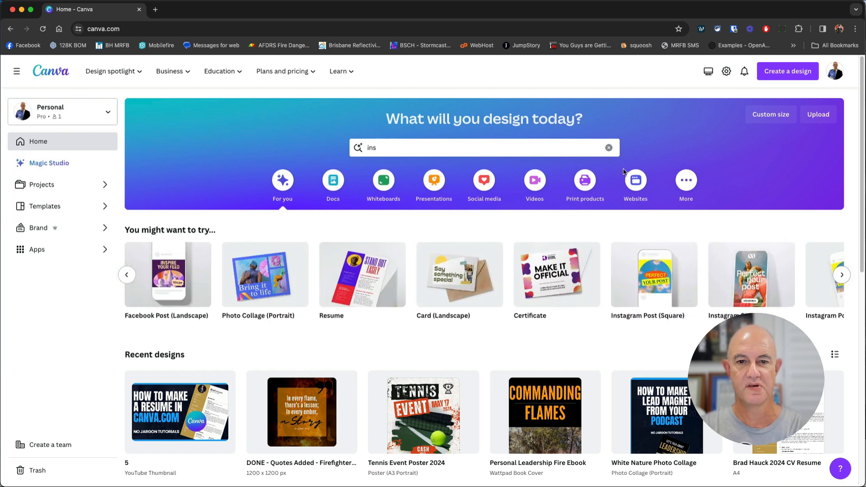
click(664, 280)
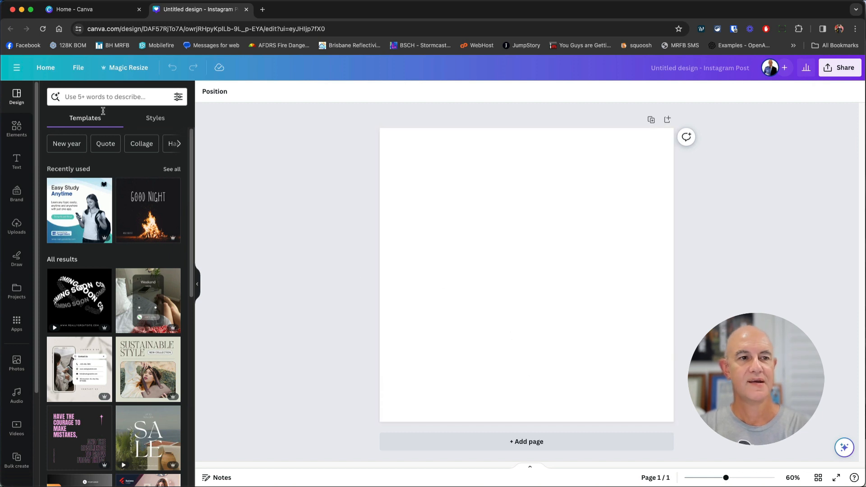
click(24, 232)
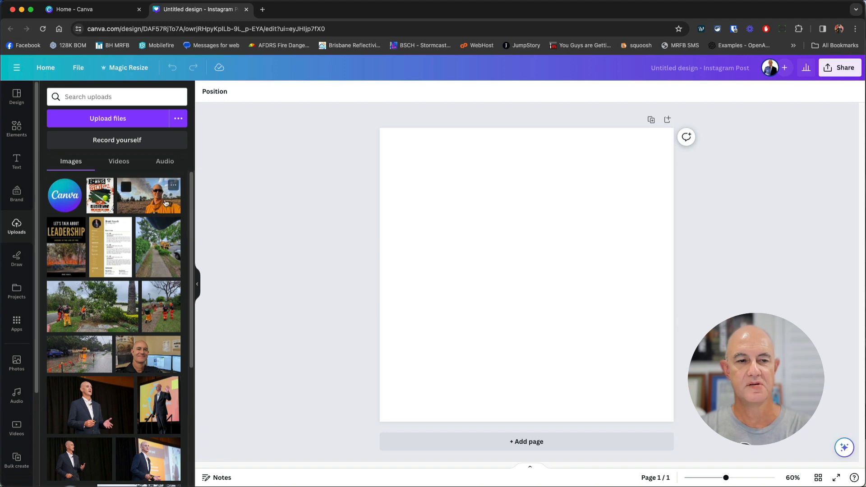
click(117, 119)
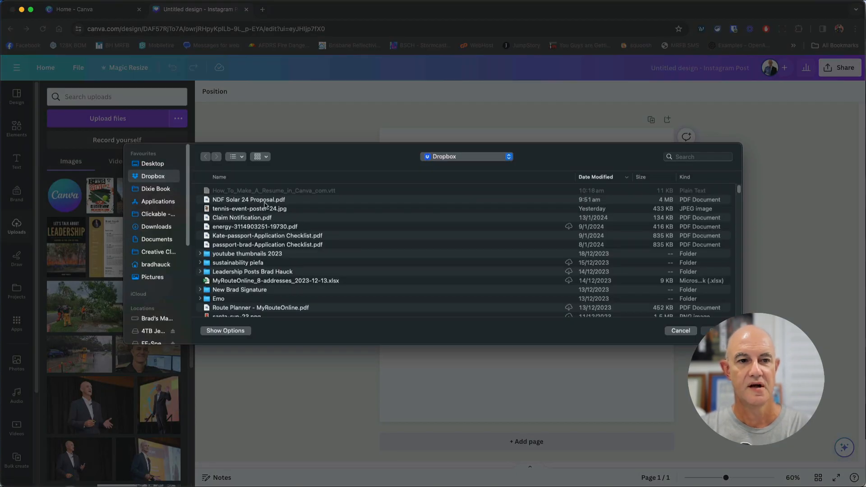
scroll(255, 230, down, 5)
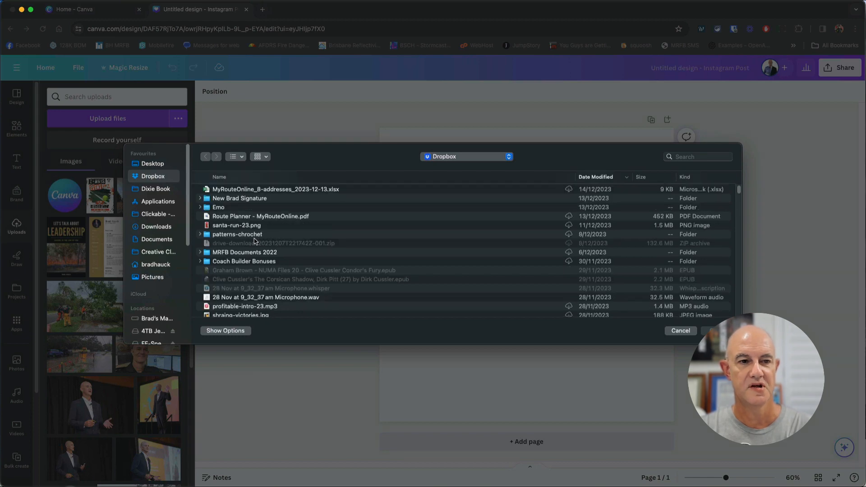
scroll(255, 240, down, 10)
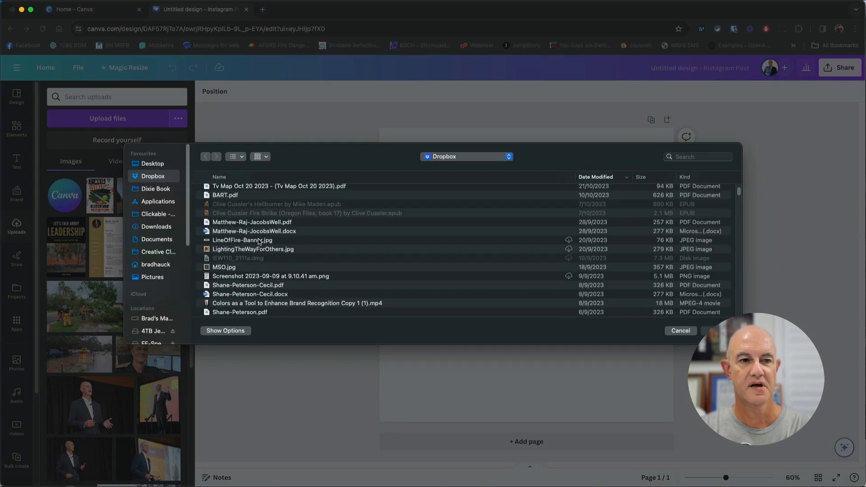
scroll(260, 241, down, 15)
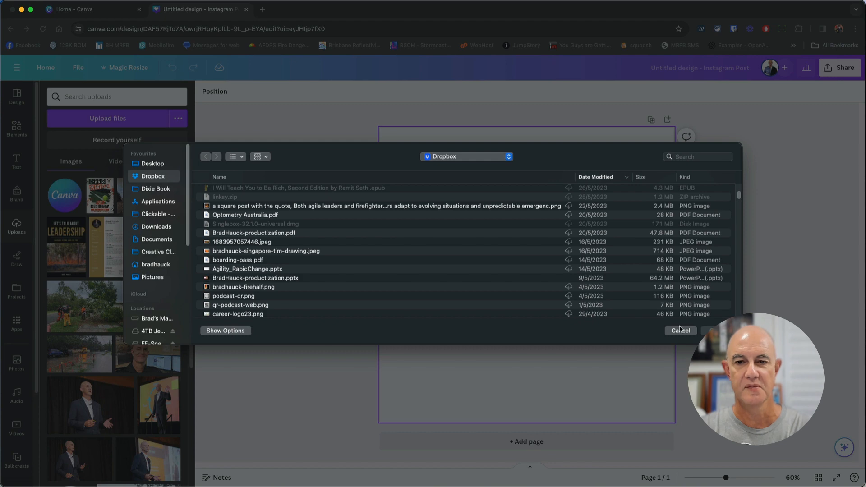
click(680, 331)
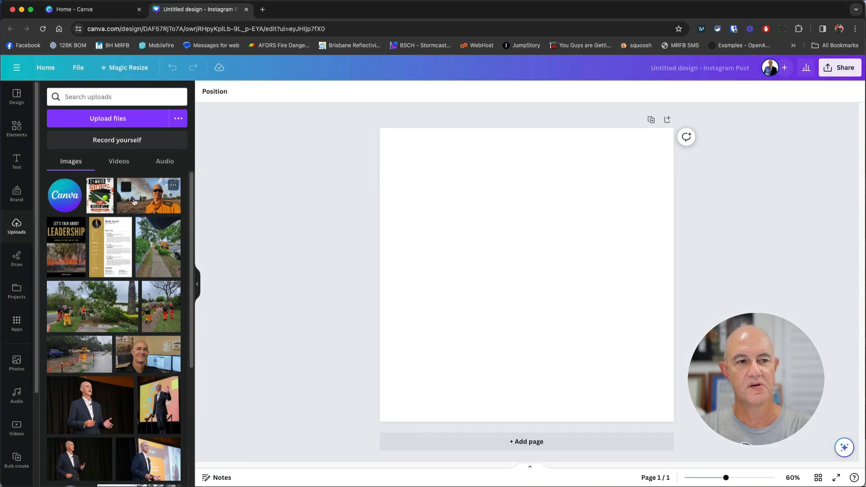
Step: Add the uploaded selfie of the firefighter in the orange jacket and enlarge it to the full page width
click(140, 207)
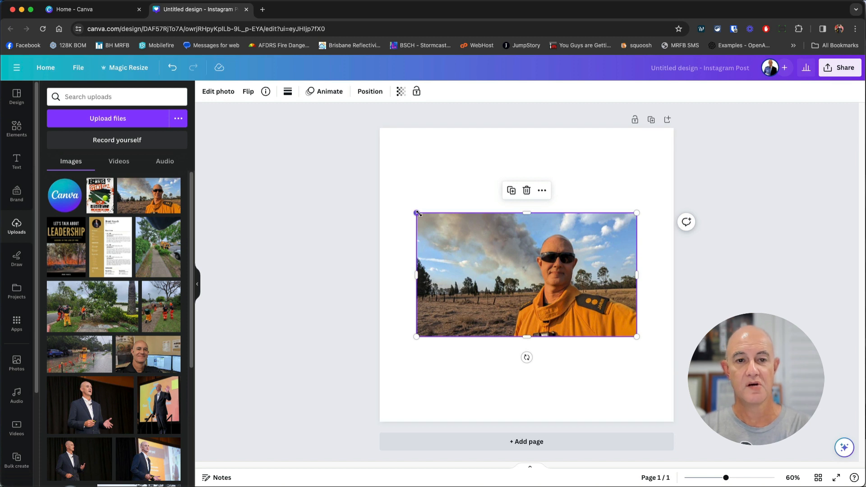
drag(417, 213, 380, 192)
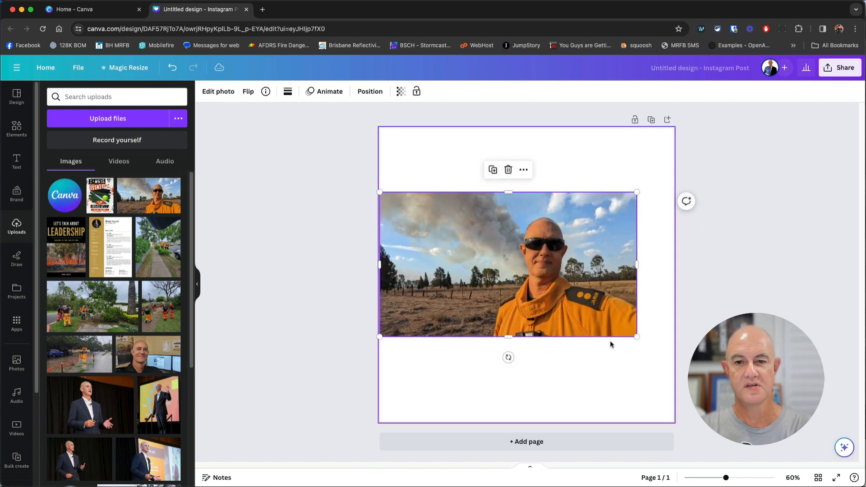
drag(636, 337, 673, 357)
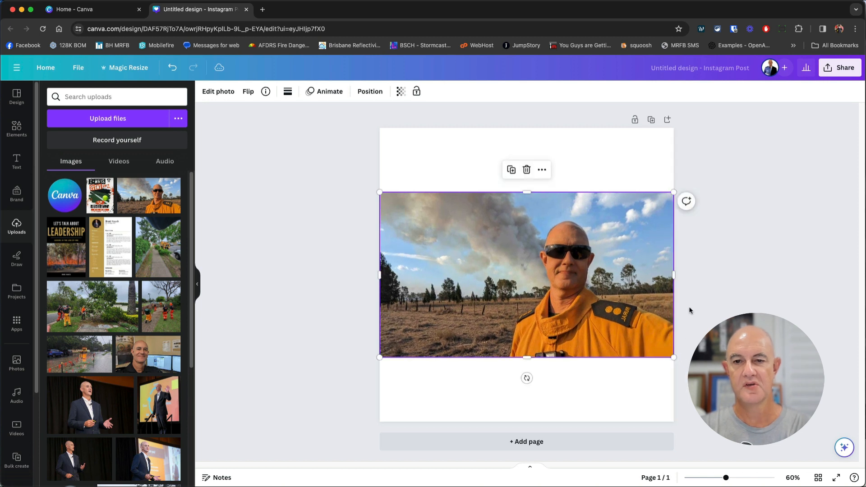
Step: Crop away the left part of the firefighter photo to a nearly square frame and move it higher on the page
drag(674, 275, 673, 299)
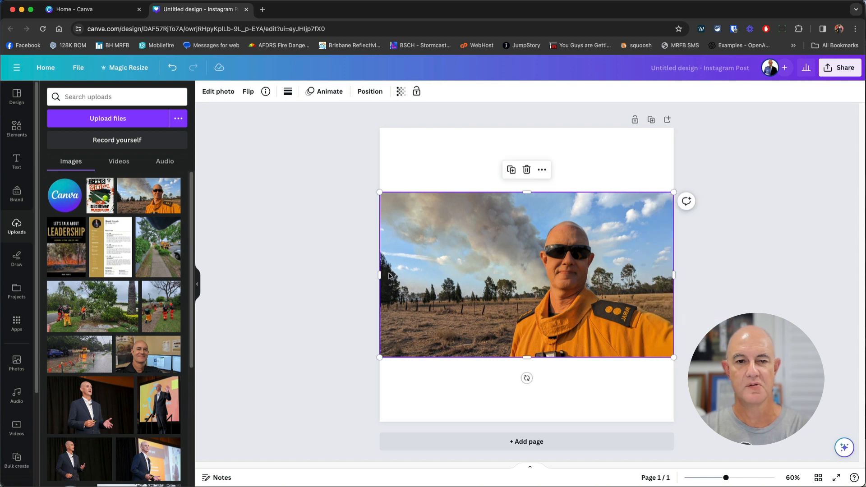
drag(381, 274, 497, 292)
drag(675, 223, 604, 195)
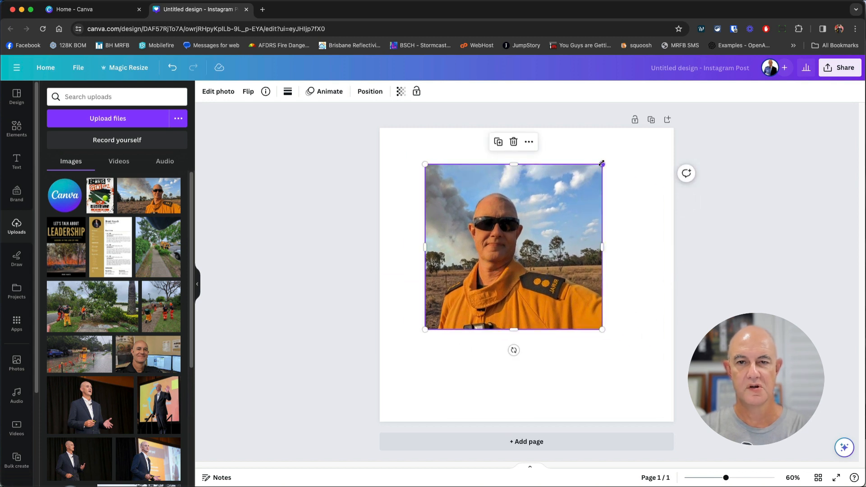
Step: Scale the cropped firefighter photo down slightly in proportion and reposition it near the page's upper middle
mouse_move(602, 163)
mouse_down()
mouse_move(546, 218)
mouse_move(606, 165)
mouse_move(581, 182)
mouse_move(590, 175)
mouse_up()
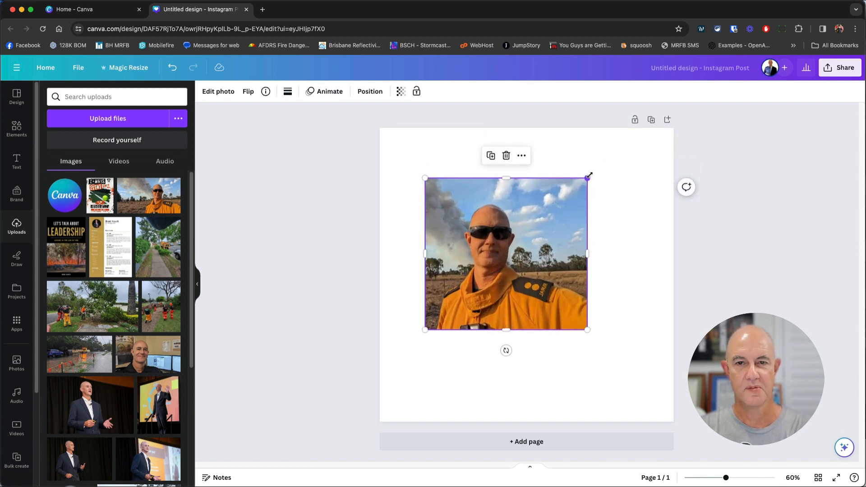
key(alt)
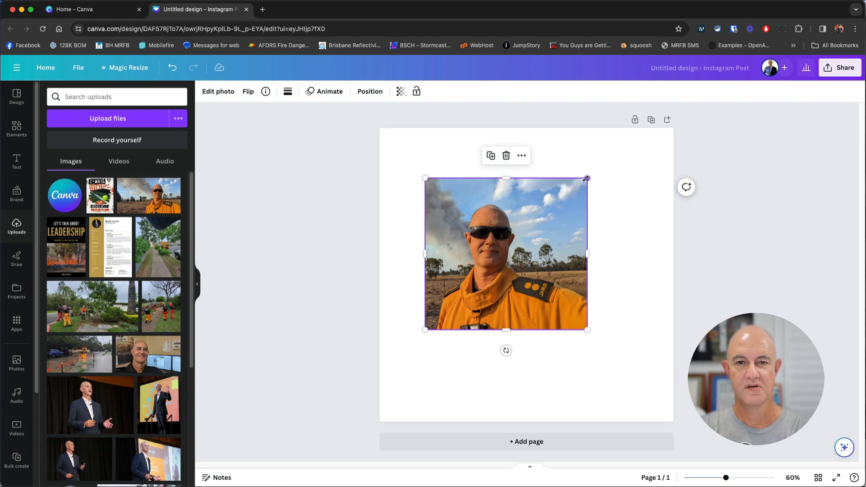
mouse_move(586, 179)
mouse_down()
mouse_move(561, 197)
mouse_move(591, 177)
mouse_up()
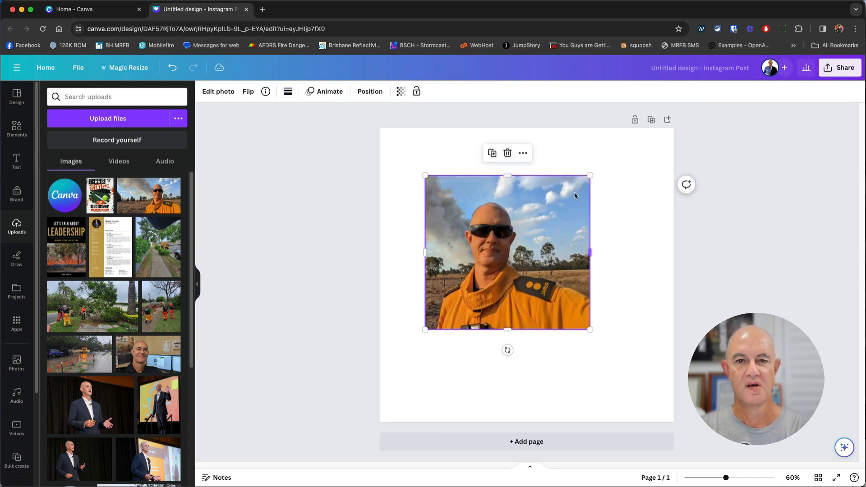
drag(557, 217, 582, 188)
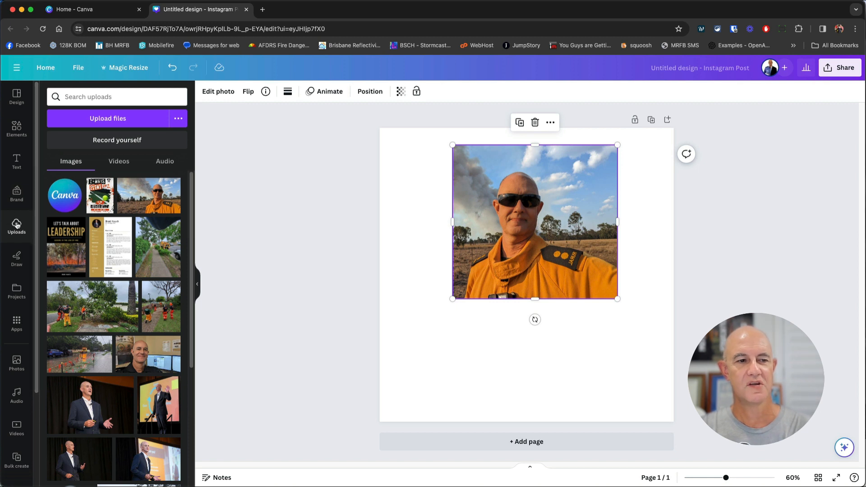
Step: Search the Canva apps for "photos"
scroll(17, 224, down, 3)
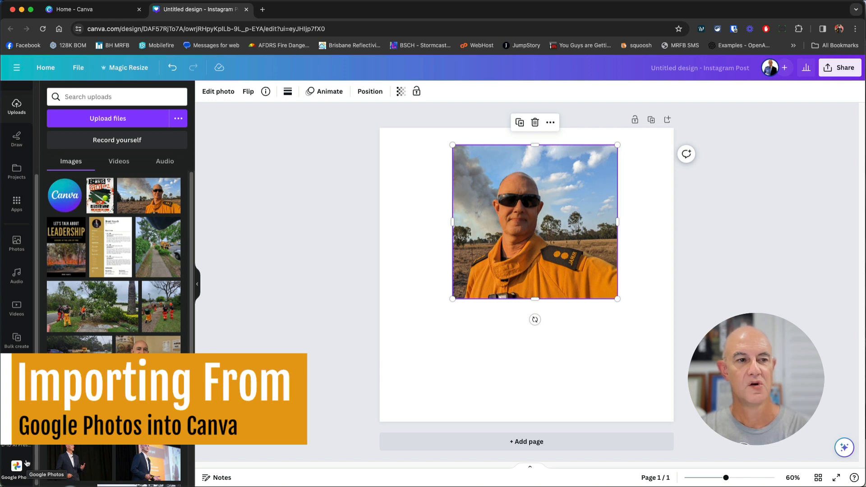
click(19, 206)
click(128, 97)
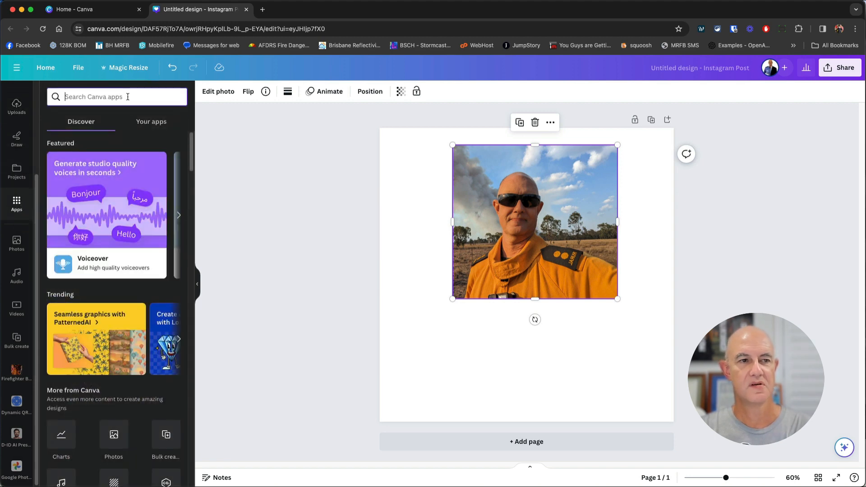
text(phot)
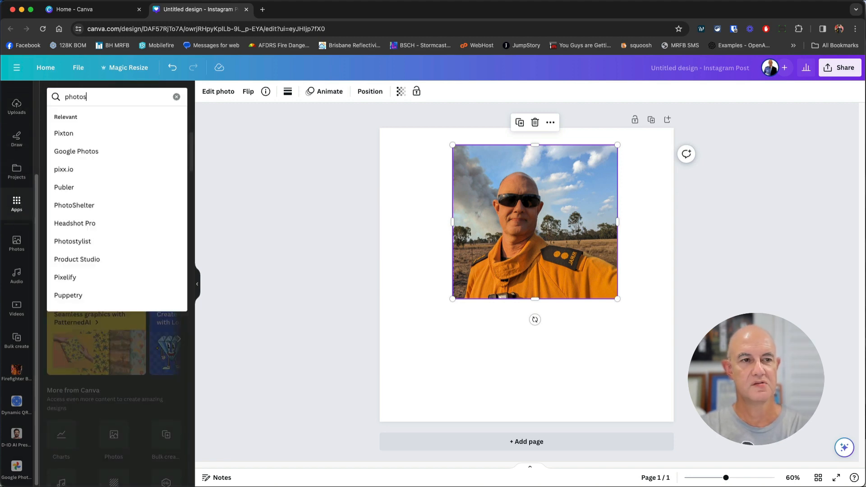
text(os)
key(Return)
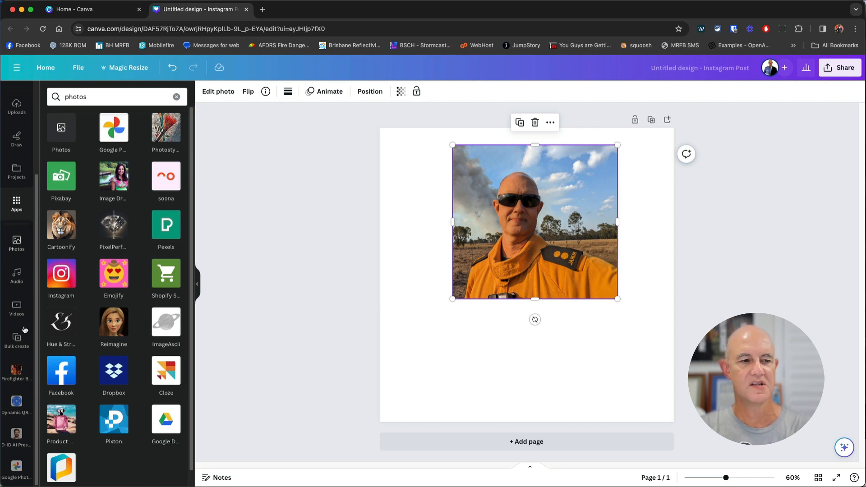
Step: Place the high-contrast dark sedan photo from Google Photos on the page and show it among the uploaded images
click(16, 465)
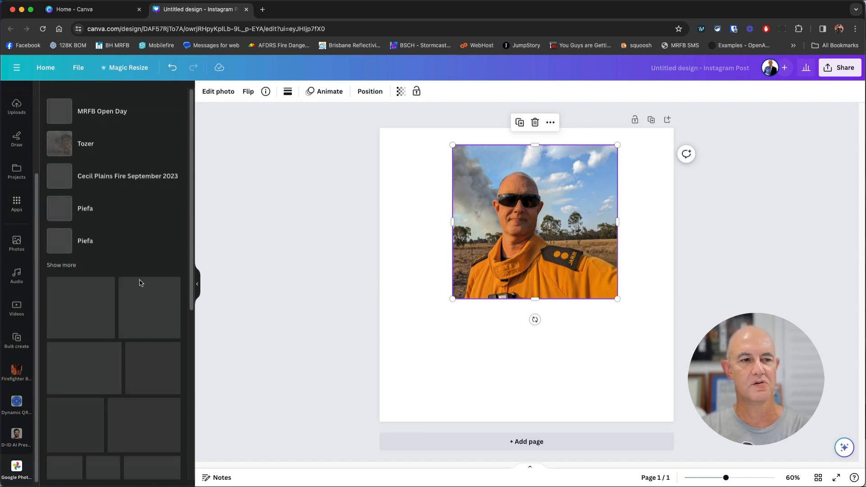
scroll(130, 218, down, 10)
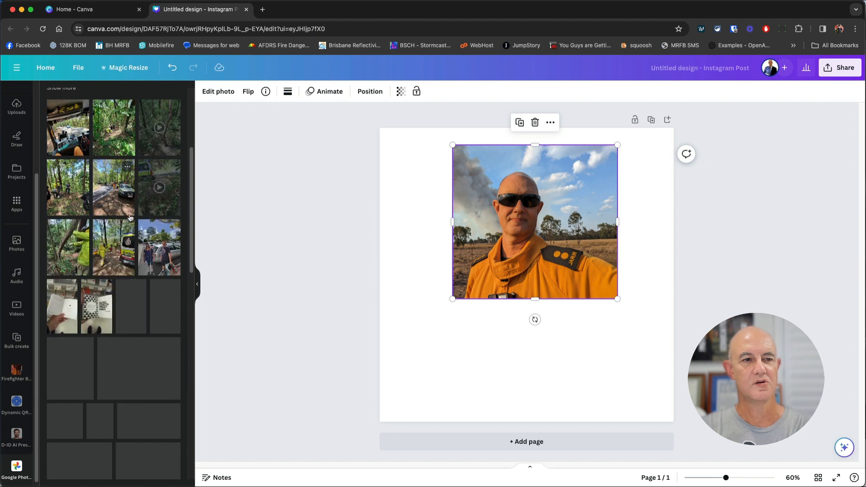
scroll(130, 218, down, 5)
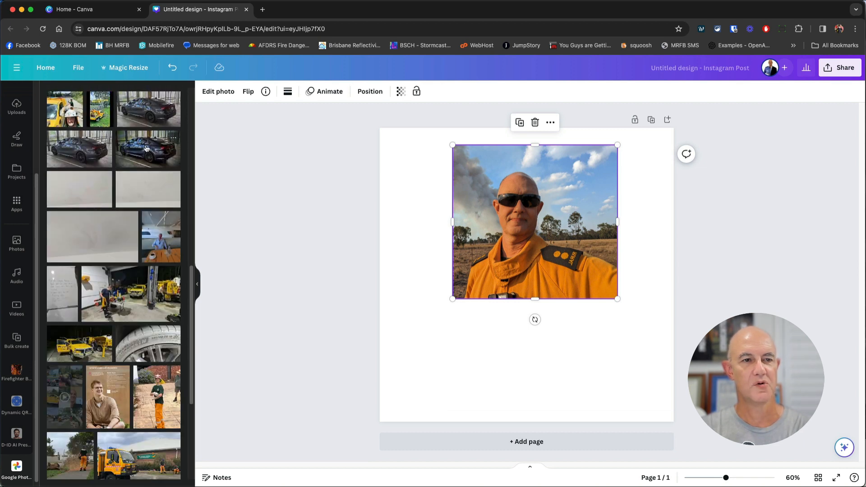
drag(148, 149, 423, 191)
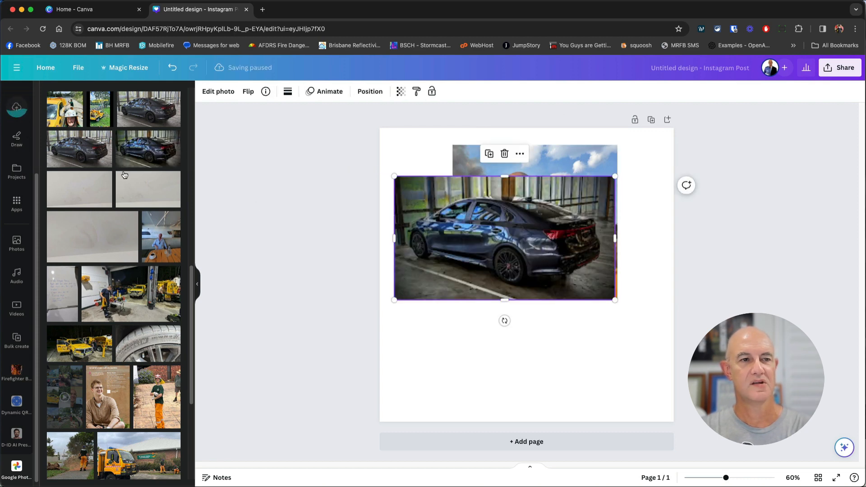
scroll(122, 170, up, 3)
click(16, 107)
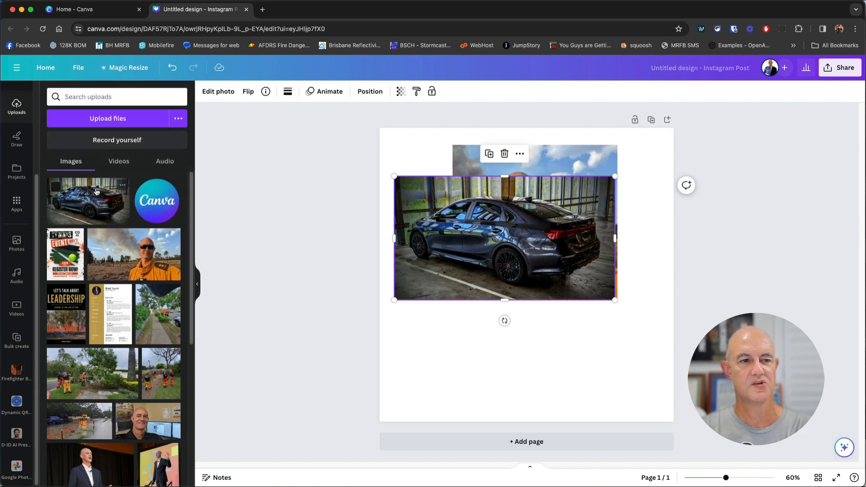
Step: Move the firefighter photo out from behind the car photo and delete it from the page
drag(562, 152, 730, 257)
drag(679, 293, 533, 333)
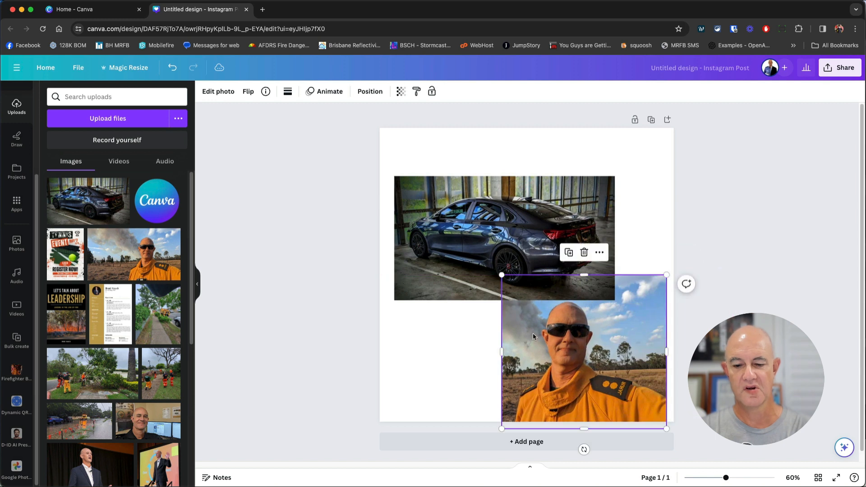
key(Delete)
Step: Align the car photo with the page's left edge, enlarge it to full page width and move it slightly lower
drag(496, 289, 472, 241)
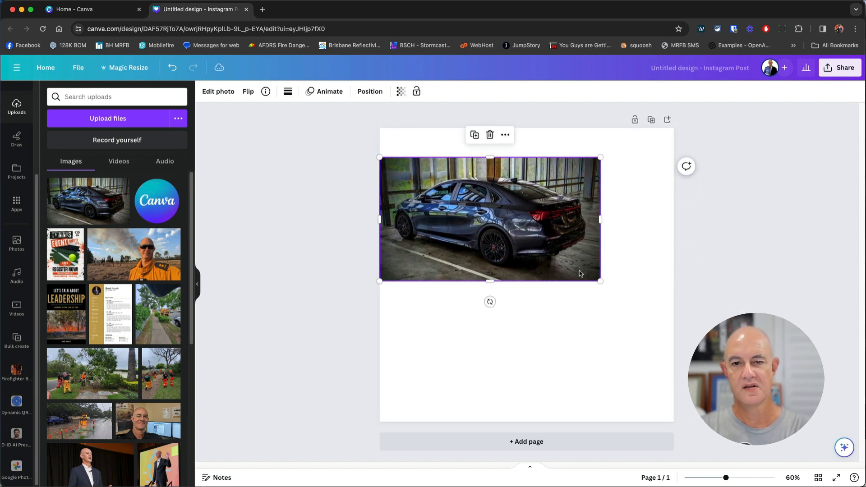
drag(600, 280, 658, 344)
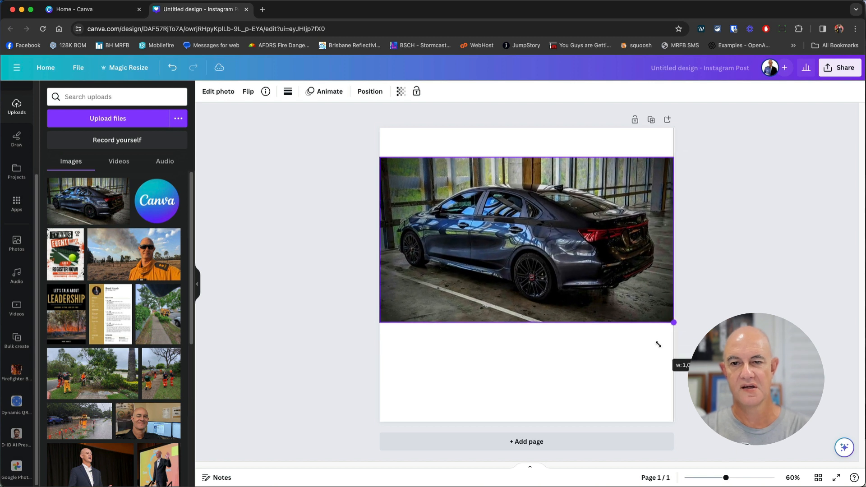
drag(570, 305, 564, 318)
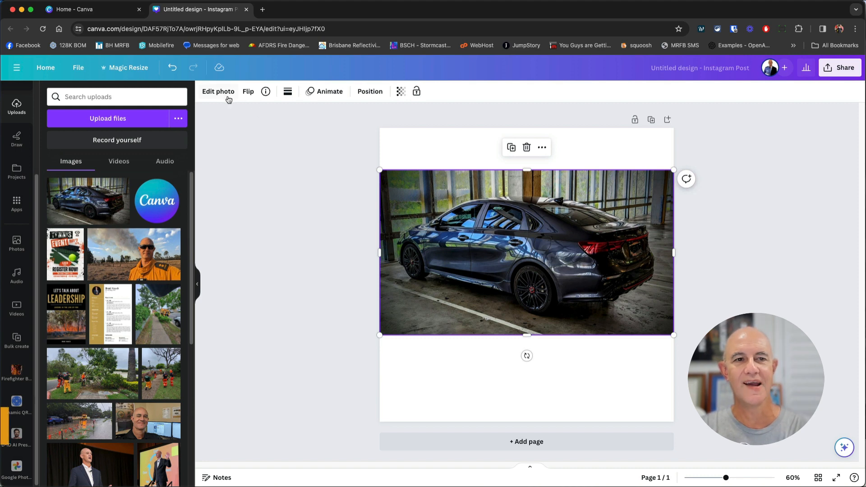
Step: Flip the car photo horizontally
click(249, 92)
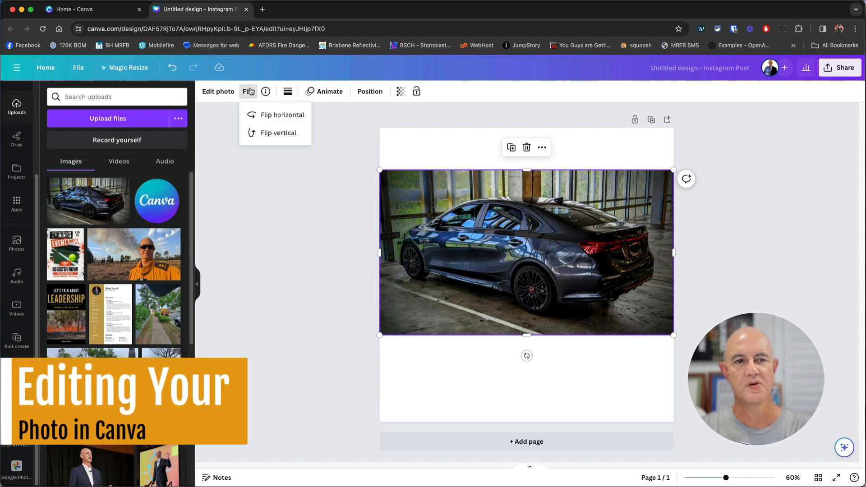
click(276, 115)
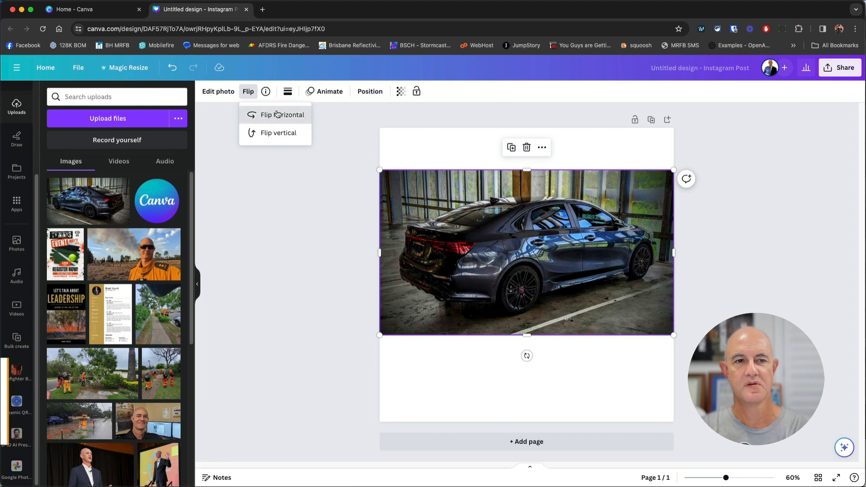
Step: Flip the car photo horizontally again, and flip it vertically and back upright
click(276, 115)
click(272, 133)
click(273, 134)
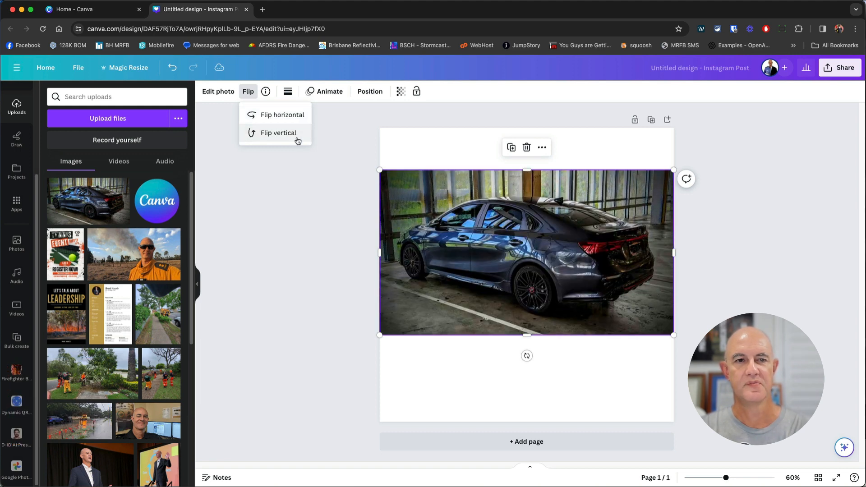
Step: Try the car photo's transparency setting and leave it at 100
click(401, 91)
mouse_move(406, 131)
mouse_down()
mouse_move(363, 133)
mouse_move(402, 129)
mouse_up()
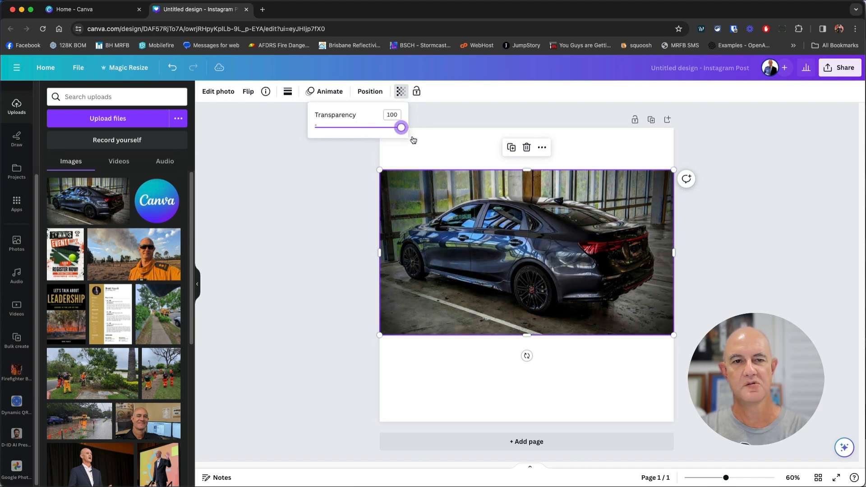
click(431, 90)
Step: Lock the car photo and try to move it, and unlock it and nudge its position slightly
click(416, 92)
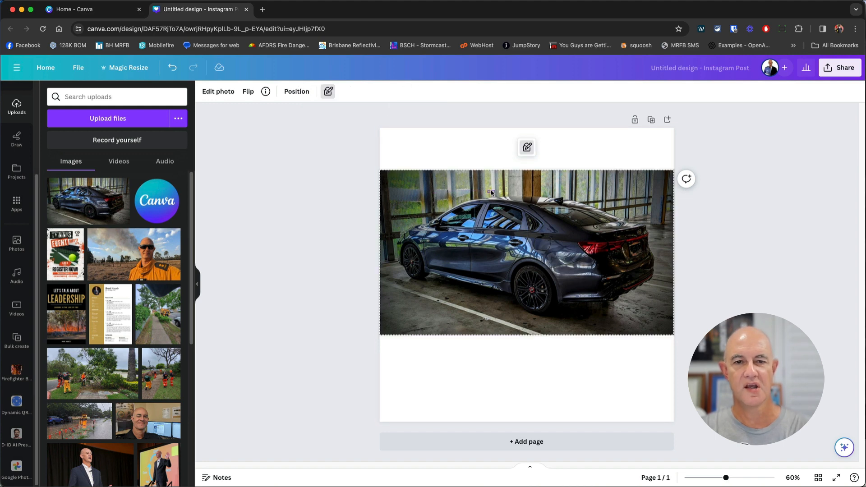
drag(495, 191, 569, 264)
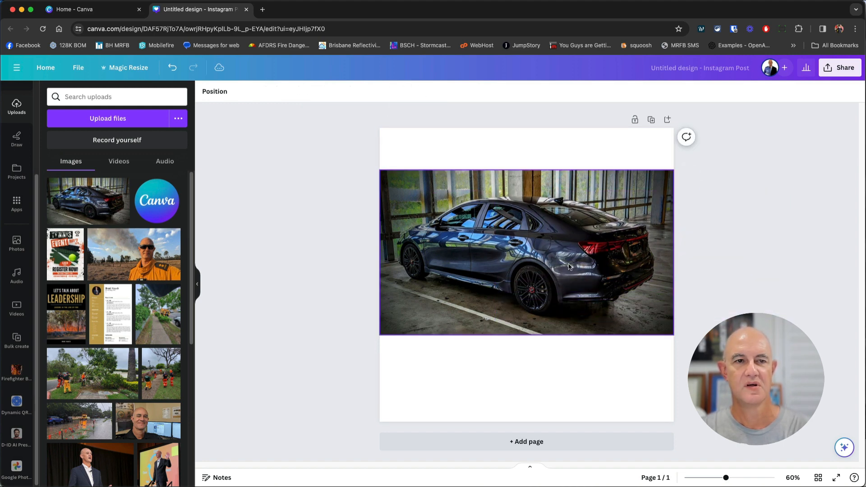
click(537, 221)
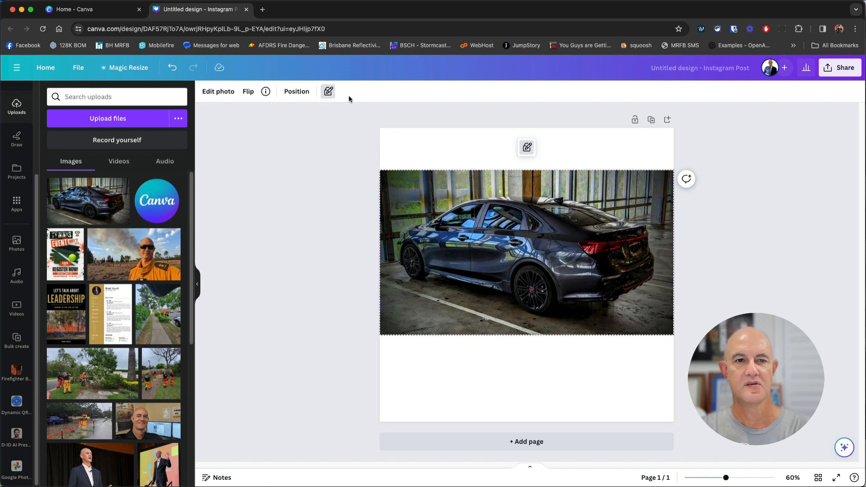
click(329, 92)
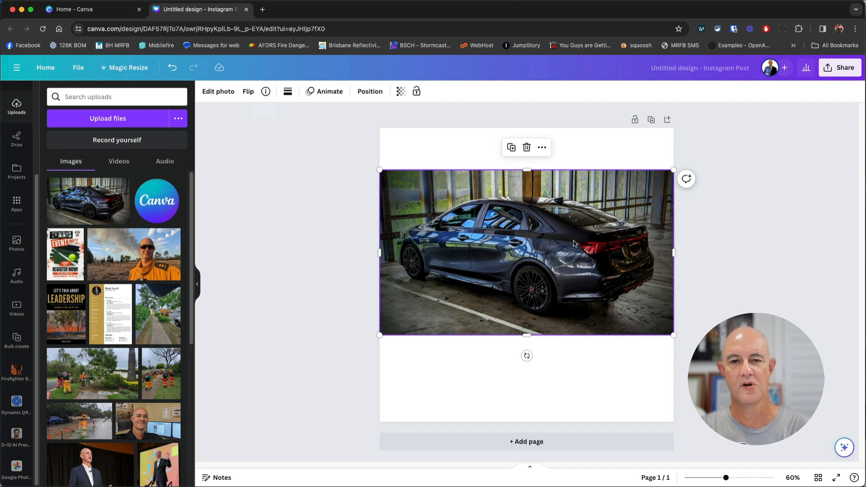
mouse_move(504, 236)
mouse_down()
mouse_move(509, 294)
mouse_move(509, 234)
mouse_up()
drag(507, 236, 505, 240)
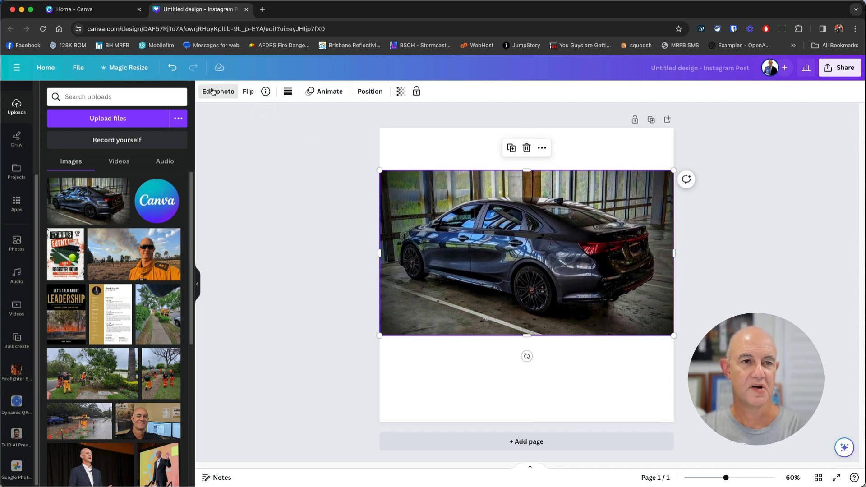
Step: Remove the car photo's background with BG Remover and undo the removal
click(215, 93)
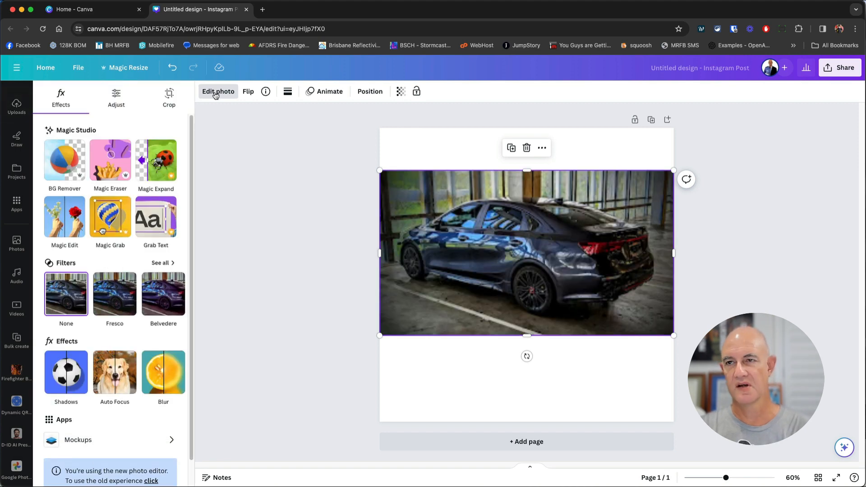
click(62, 163)
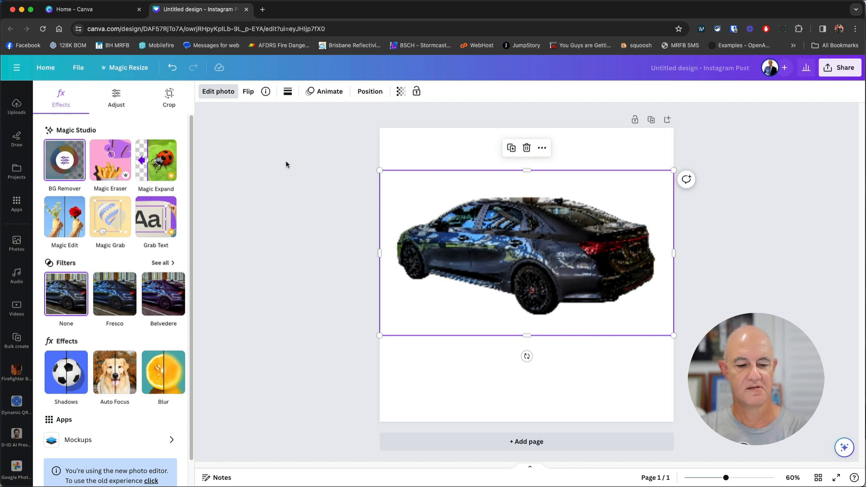
key(super+z)
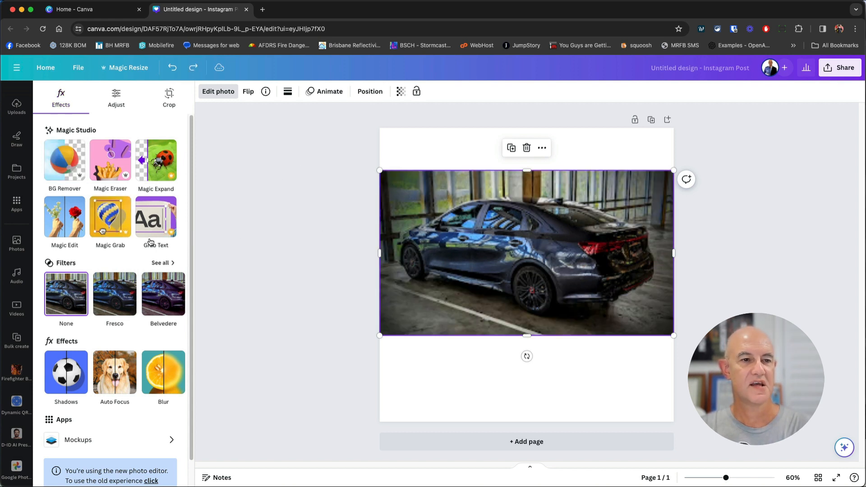
Step: Try the Flint filter on the car photo, and replace it with the Sangri filter
click(174, 294)
click(89, 294)
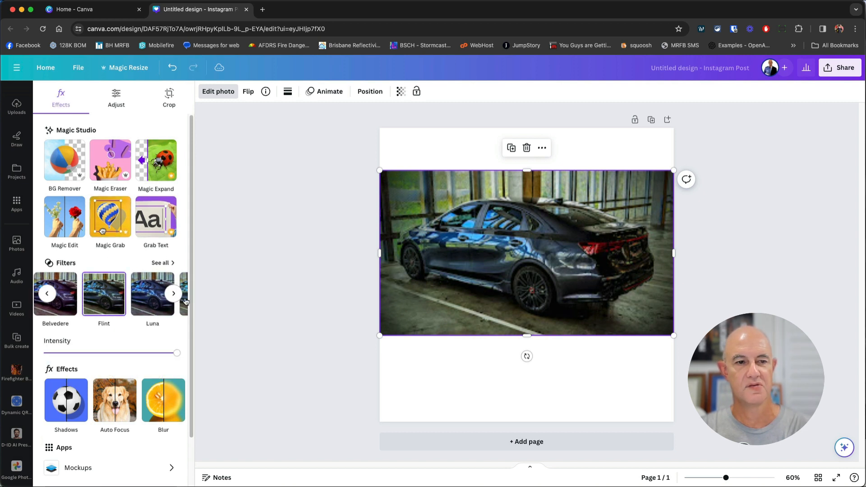
click(173, 294)
click(172, 294)
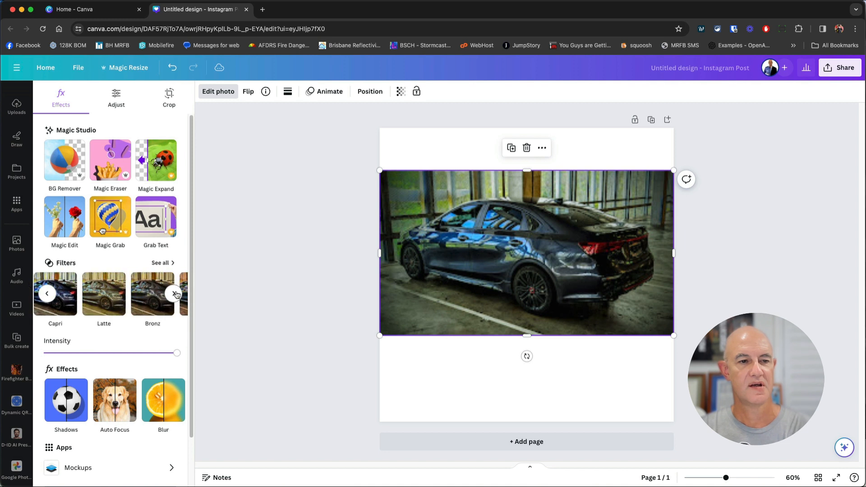
click(172, 294)
click(173, 294)
click(116, 294)
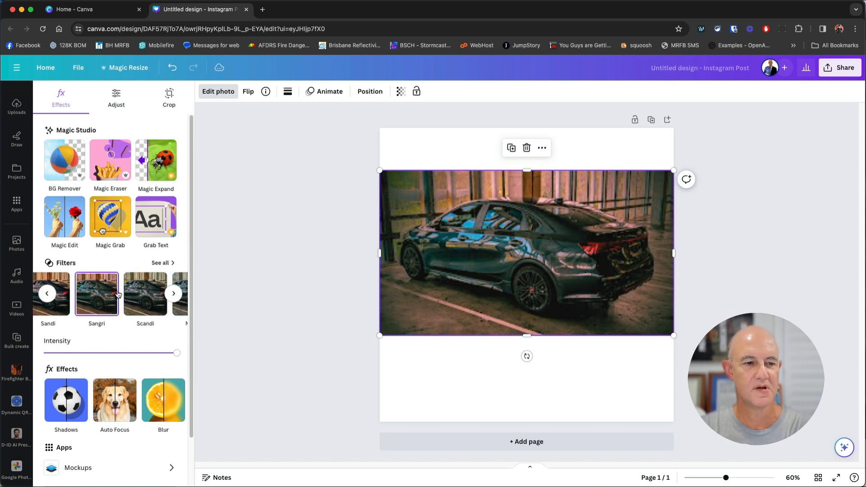
Step: Apply the Auto Focus effect to the car photo with blur intensity 53 and focus position 32
scroll(118, 295, down, 1)
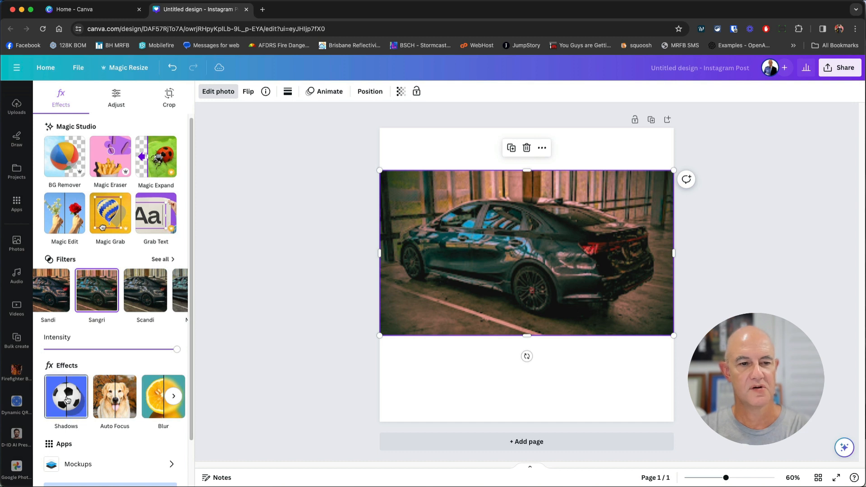
click(116, 398)
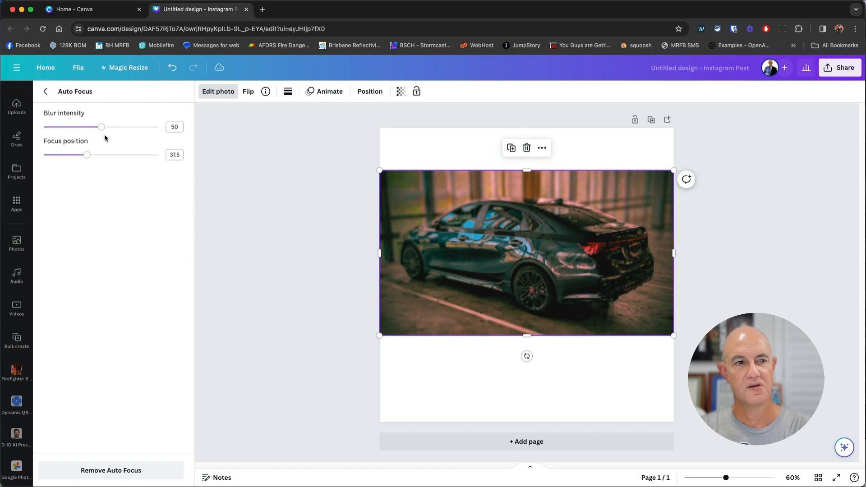
drag(104, 131, 161, 140)
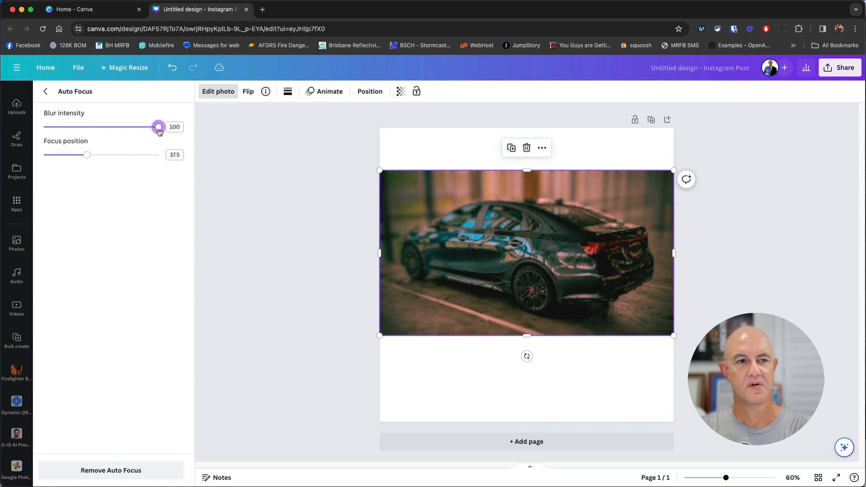
drag(159, 131, 44, 130)
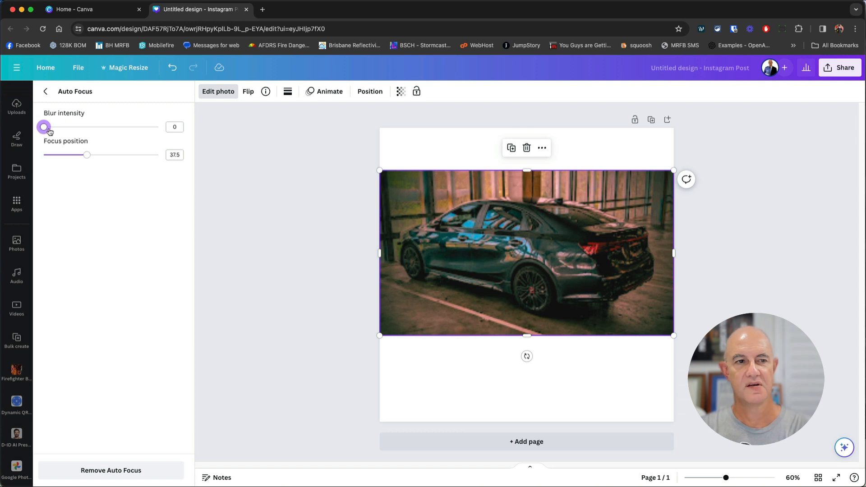
mouse_move(89, 159)
mouse_down()
mouse_move(151, 156)
mouse_move(89, 166)
mouse_move(126, 169)
mouse_move(100, 170)
mouse_move(105, 155)
mouse_move(80, 156)
mouse_up()
right_click(100, 170)
click(83, 172)
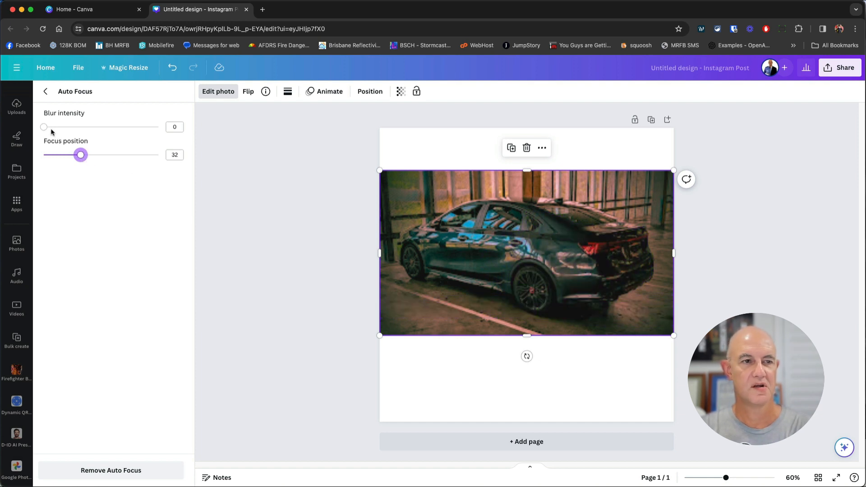
drag(45, 129, 105, 131)
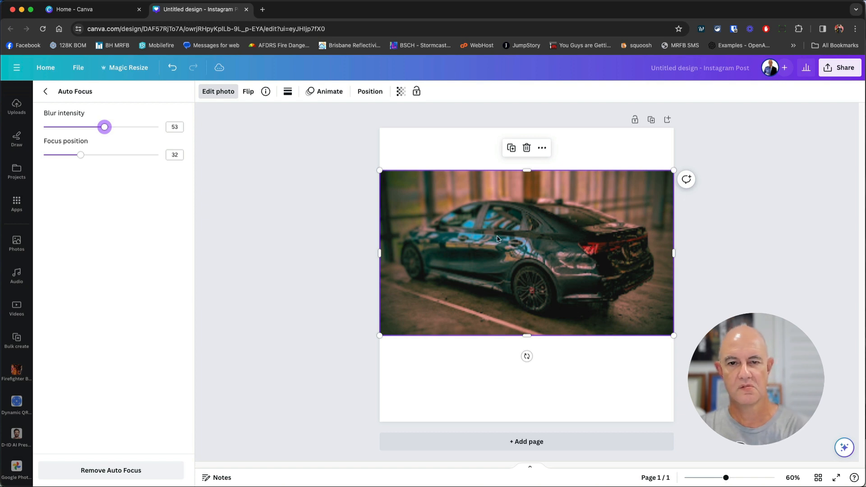
click(46, 92)
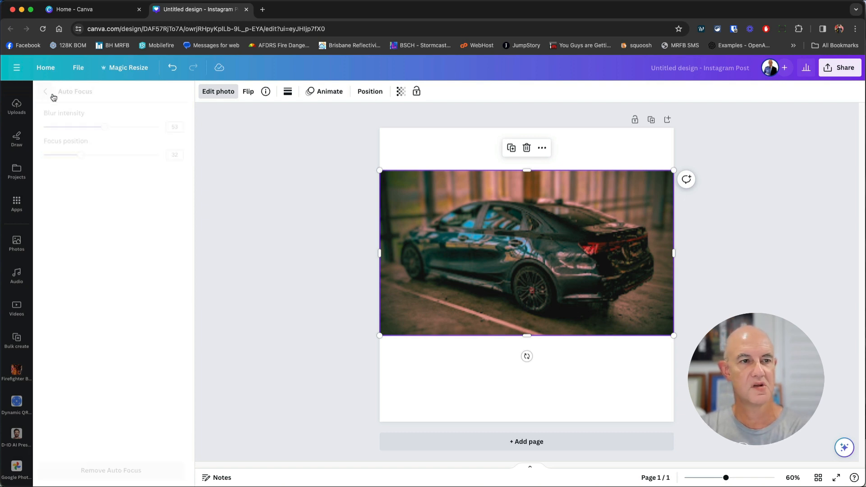
Step: Replace the car photo with the side-view yellow fire truck photo from the uploads, and enlarge it to full page width
key(Delete)
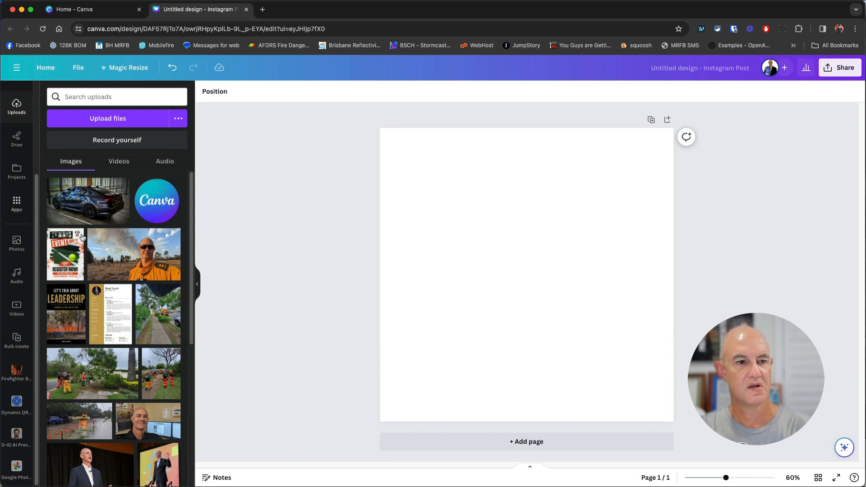
scroll(139, 241, down, 3)
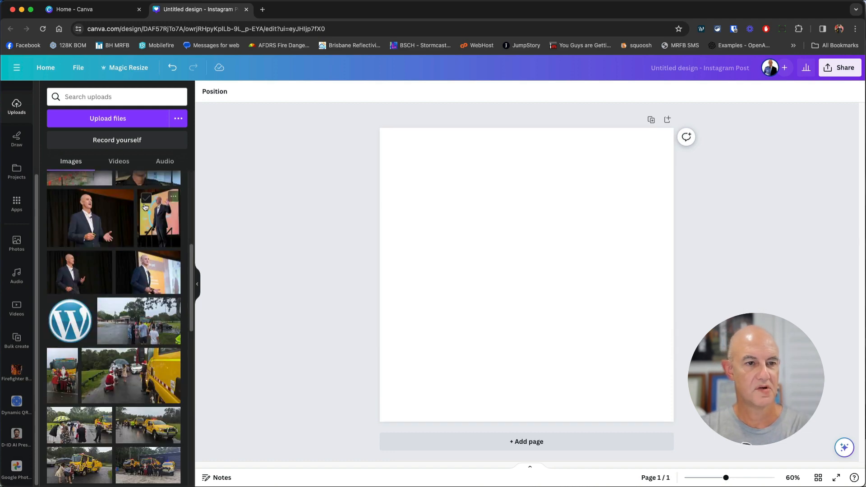
scroll(116, 254, down, 10)
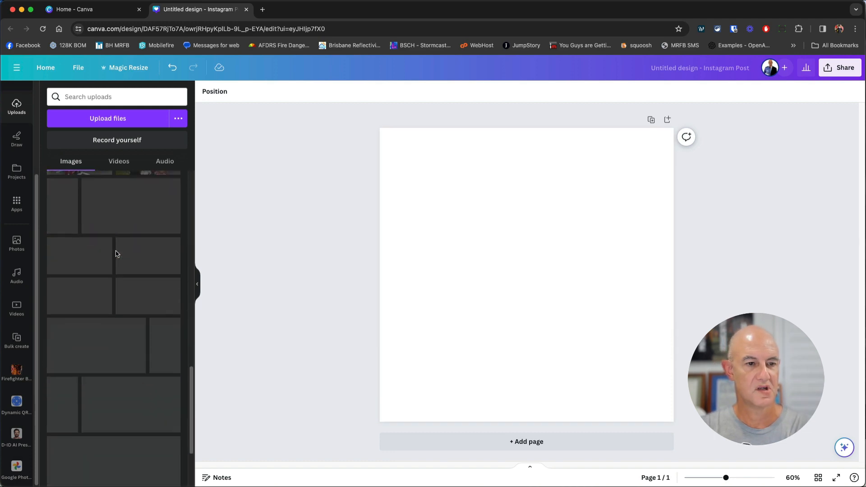
click(79, 294)
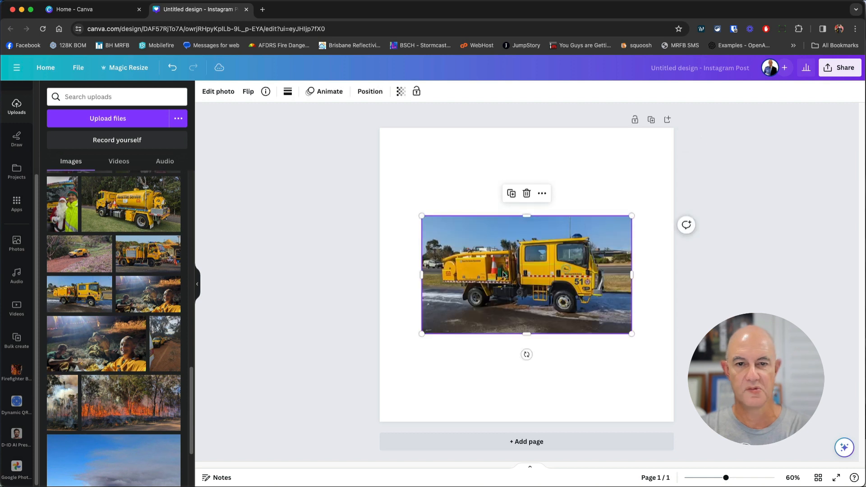
drag(422, 215, 380, 192)
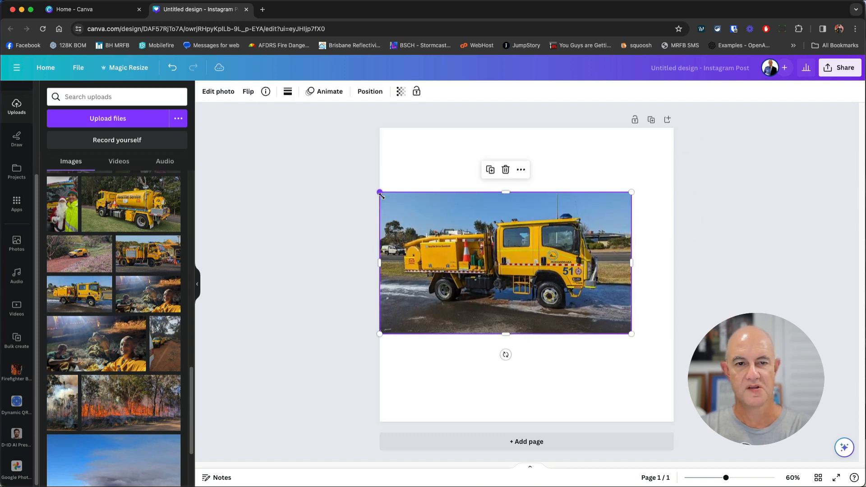
drag(631, 333, 668, 367)
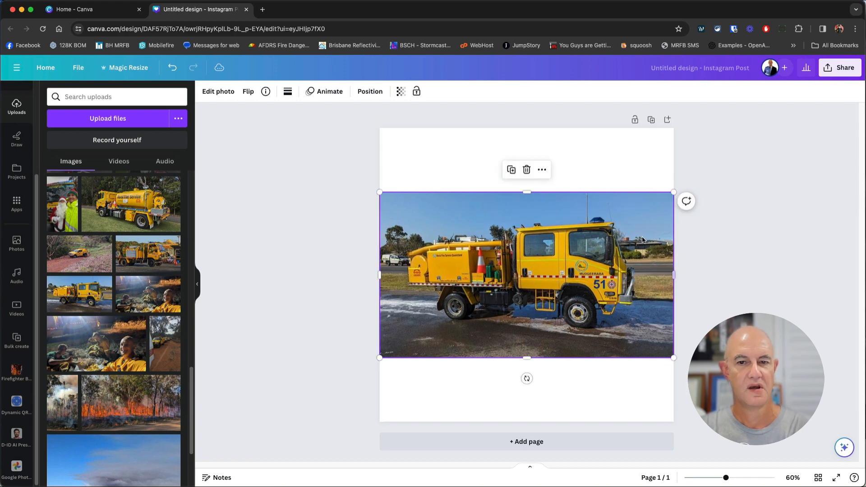
Step: Try Auto Focus on the fire truck photo with blur intensity 88 and focus positions 44, 45, 31 and 29, and remove the effect
click(209, 93)
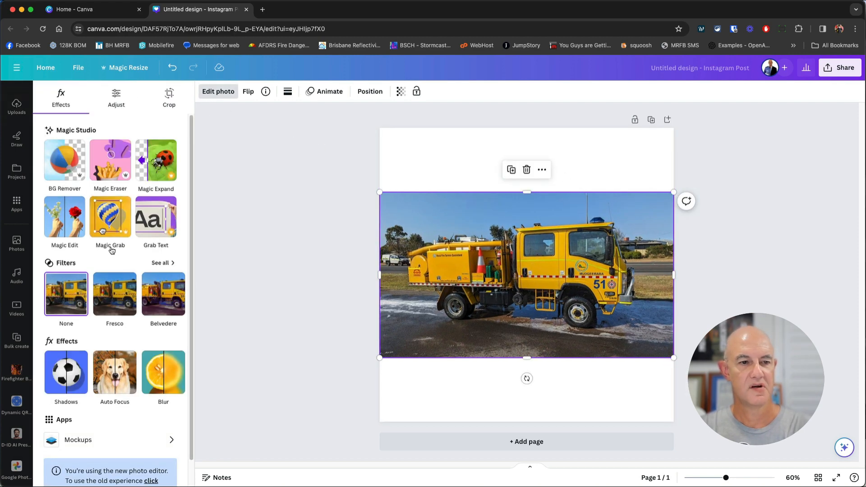
click(111, 375)
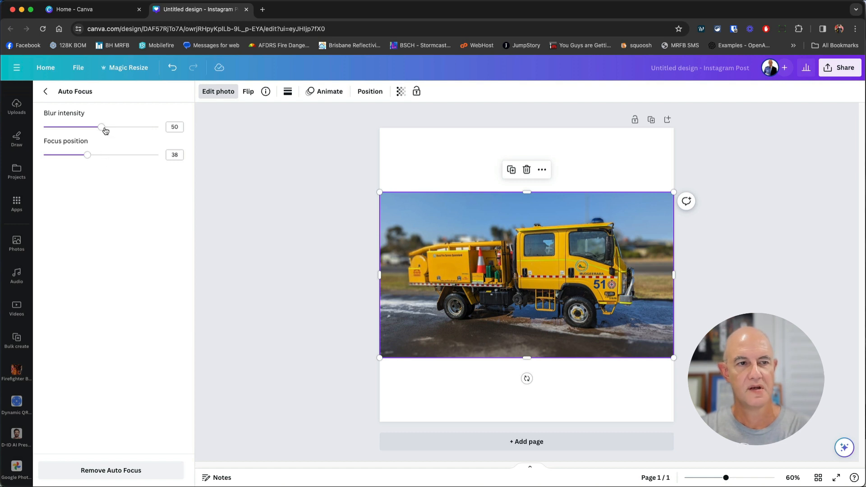
drag(105, 131, 147, 132)
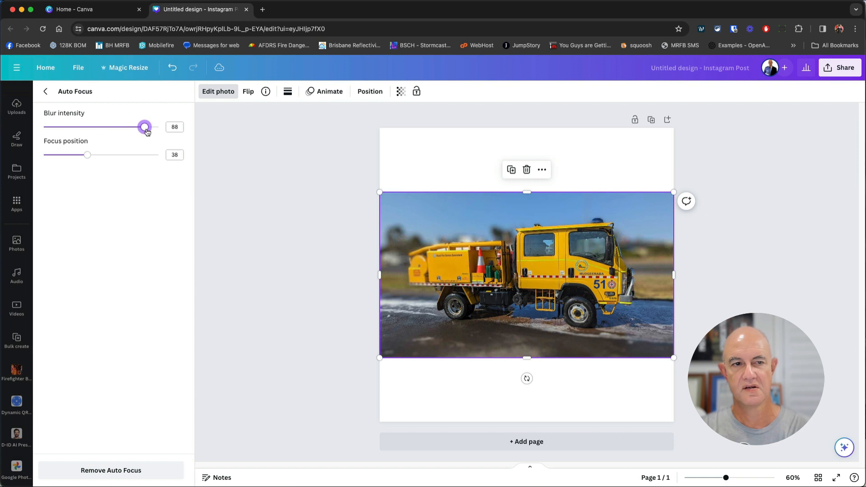
drag(87, 155, 96, 160)
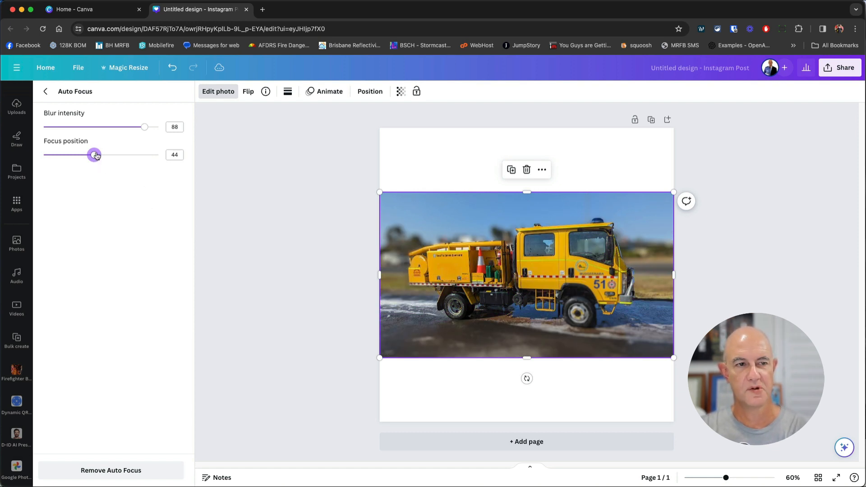
mouse_move(96, 155)
mouse_down()
mouse_move(105, 156)
mouse_move(96, 158)
mouse_up()
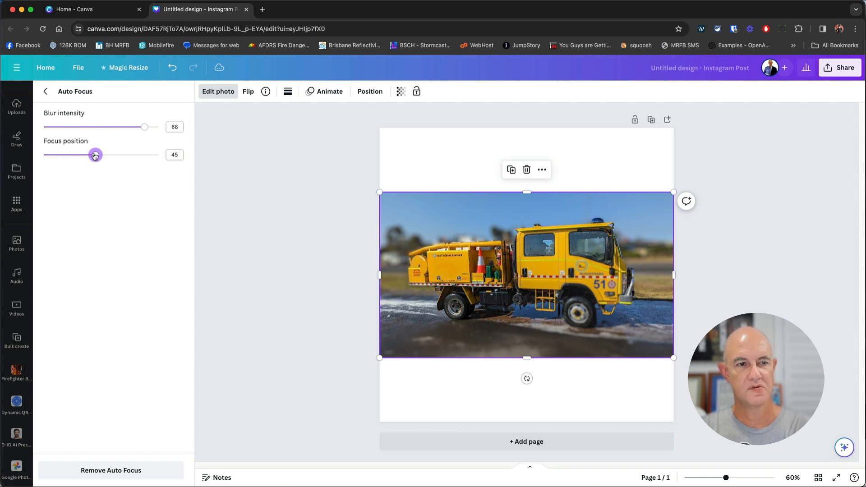
mouse_move(95, 156)
mouse_down()
mouse_move(119, 156)
mouse_move(67, 156)
mouse_move(81, 161)
mouse_up()
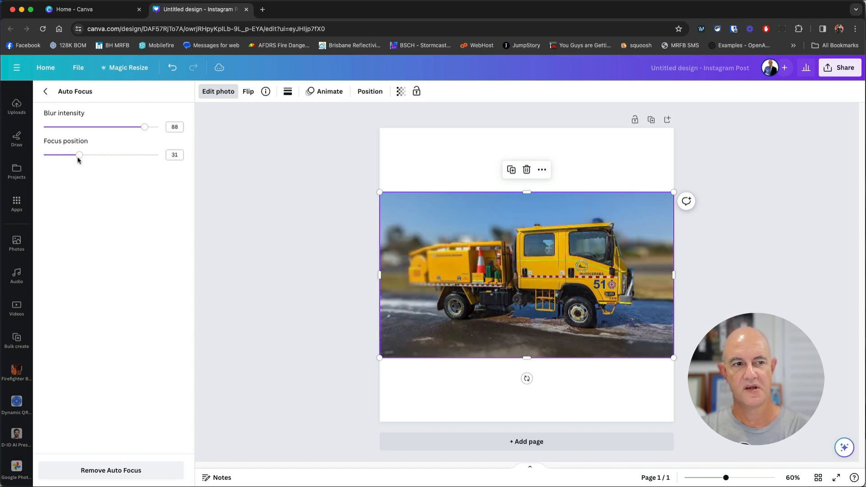
click(78, 156)
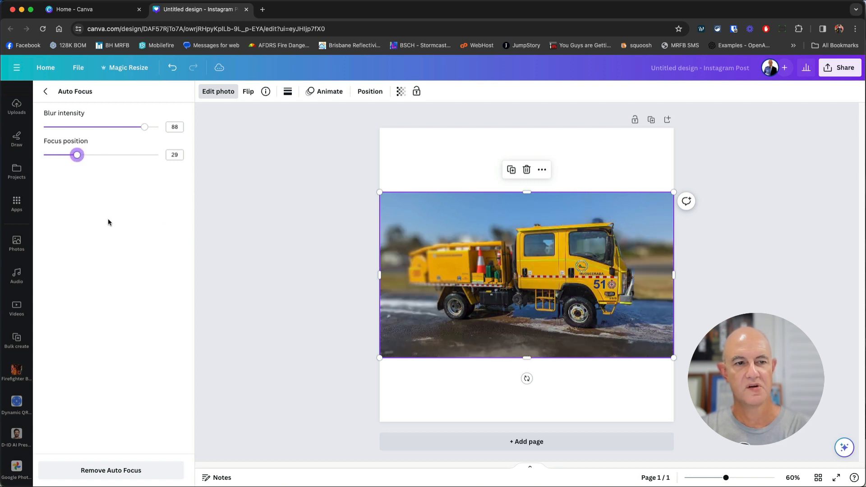
click(108, 468)
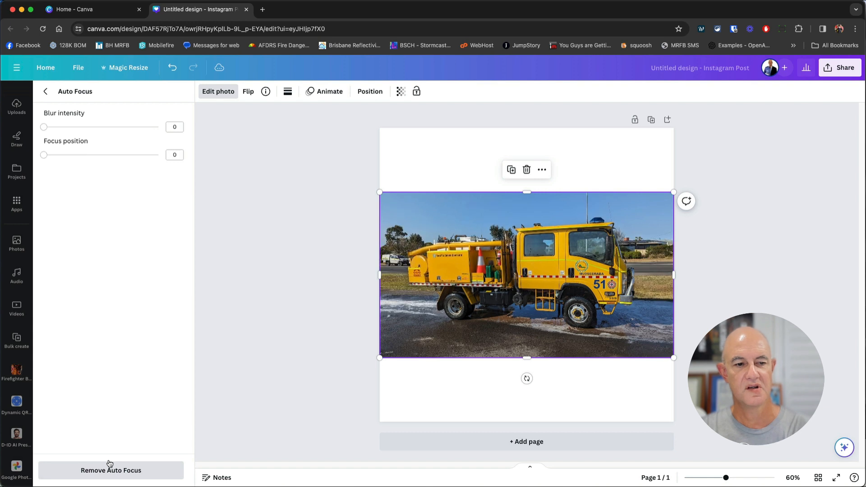
click(46, 92)
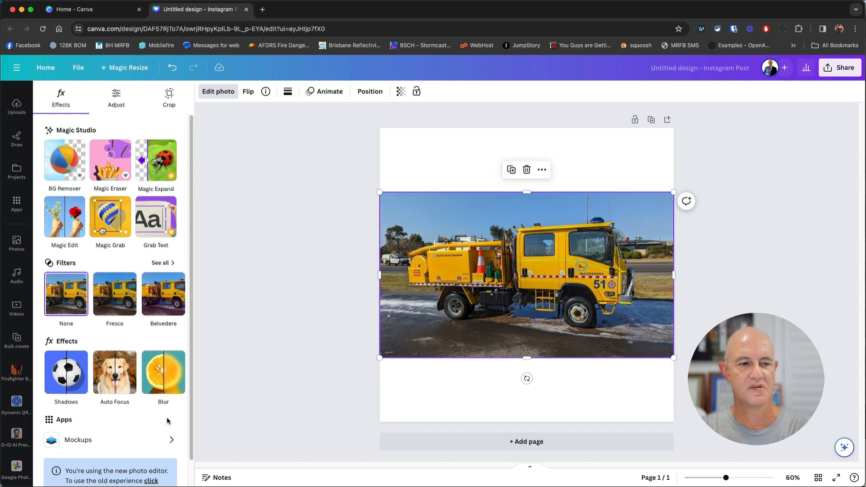
Step: Try the Drop shadow effect on the fire truck photo and deselect it to examine the look
scroll(172, 402, down, 1)
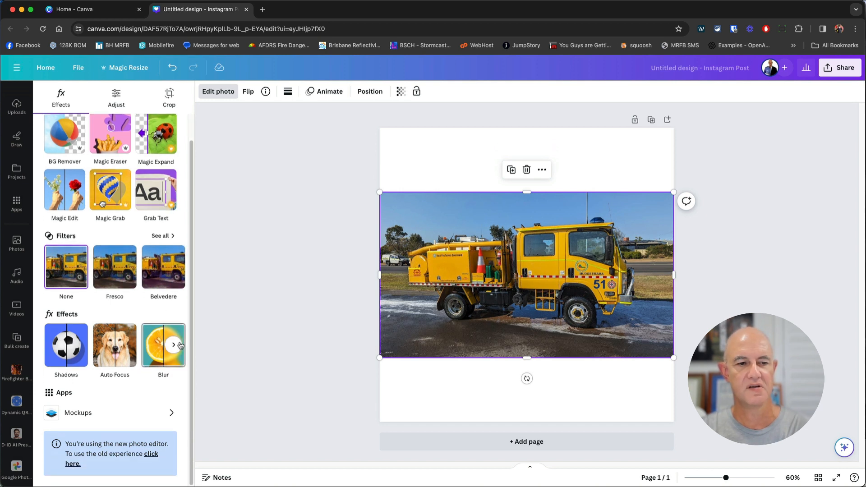
click(72, 346)
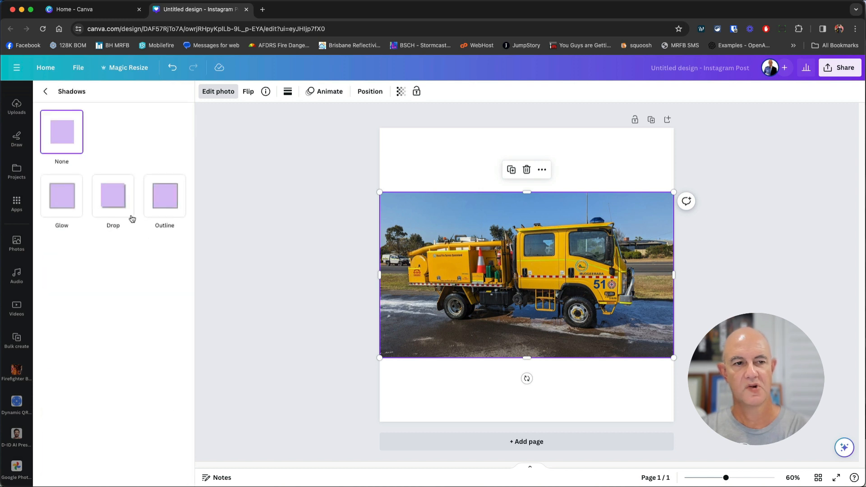
click(121, 206)
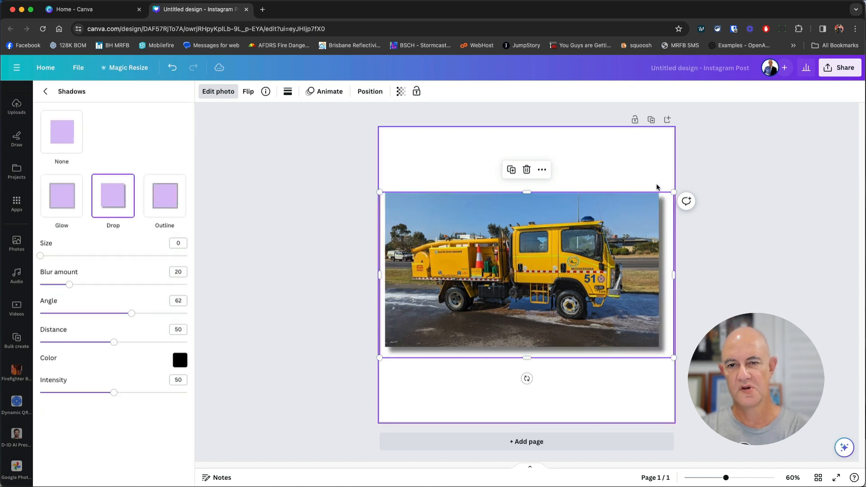
click(449, 138)
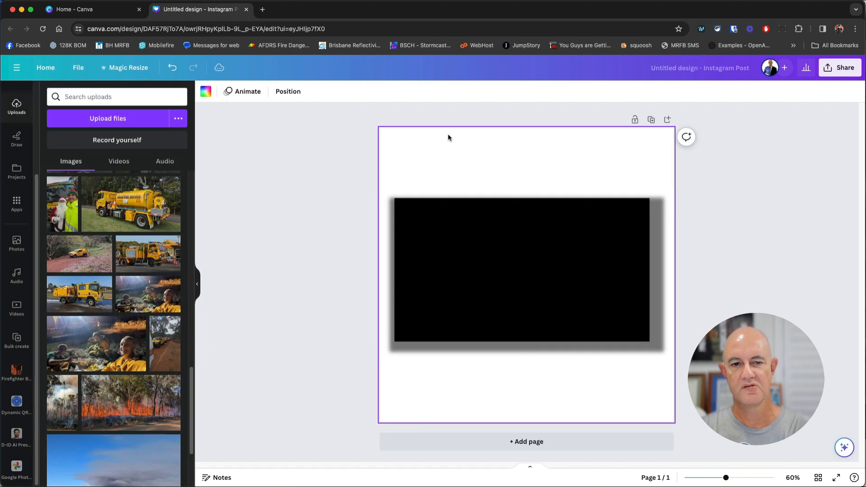
Step: Reopen the shadow settings of the fire truck photo and try to set the shadow to None
click(550, 328)
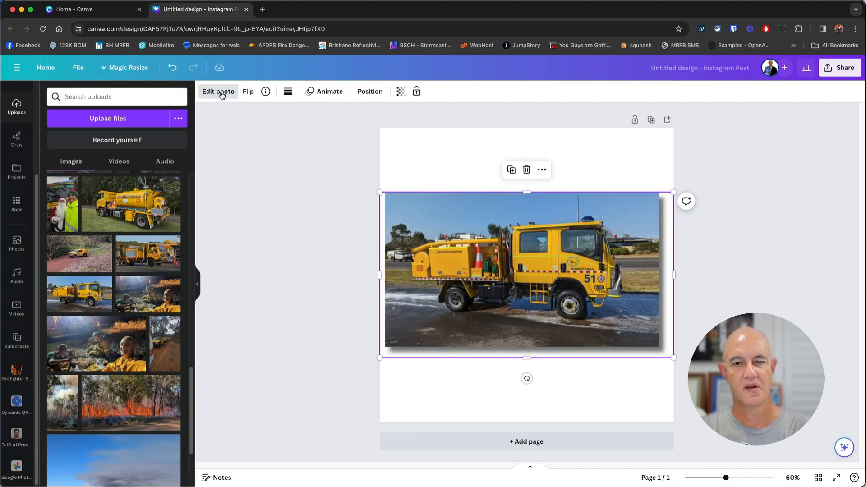
click(221, 92)
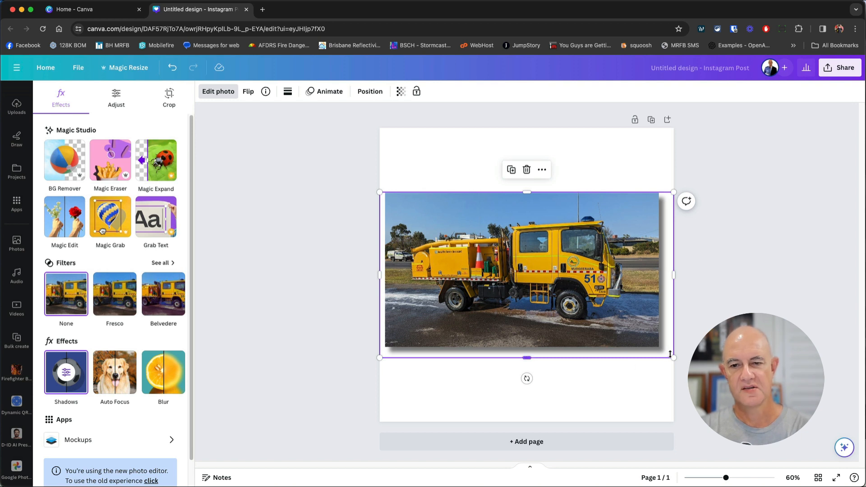
click(67, 373)
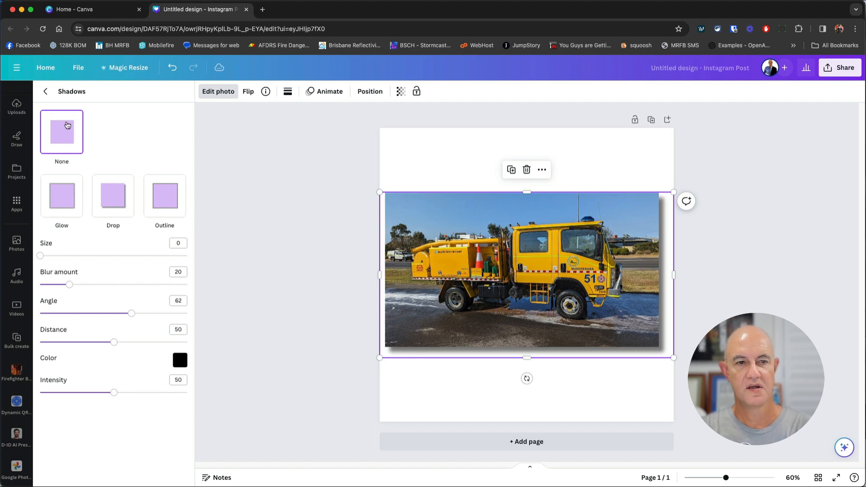
click(46, 91)
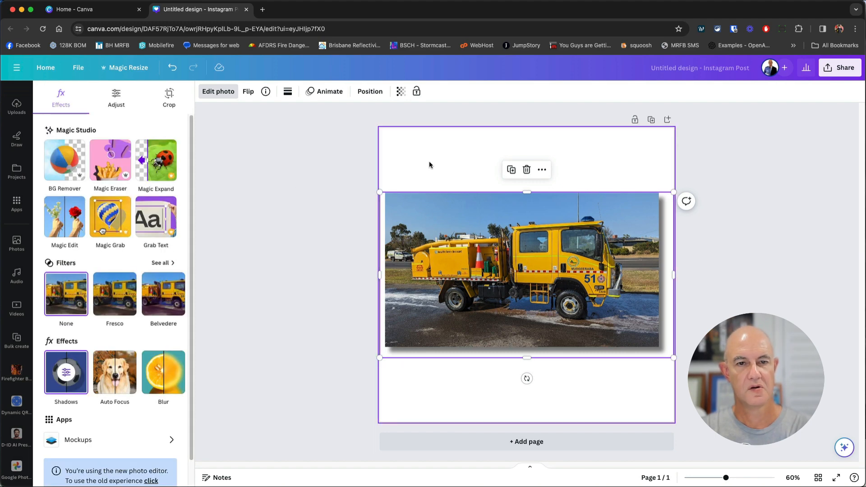
click(430, 163)
Step: Switch the fire truck photo's shadow to Glow, and remove the shadow by choosing None
click(462, 271)
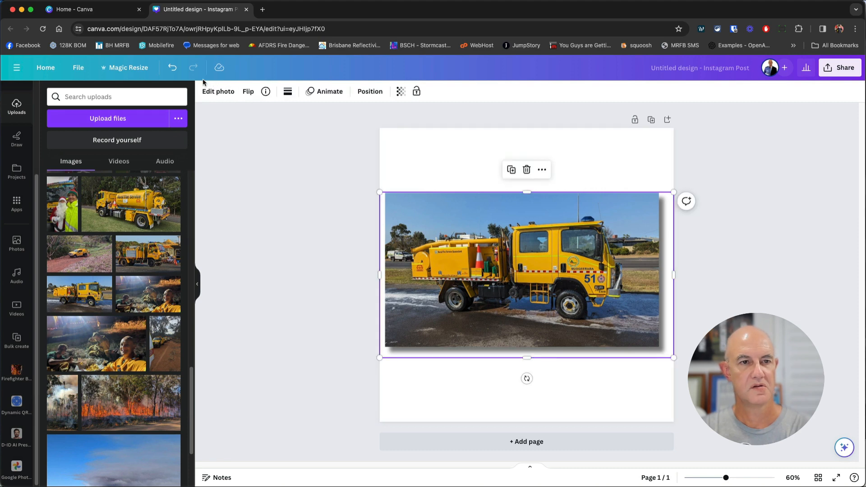
click(218, 91)
click(71, 383)
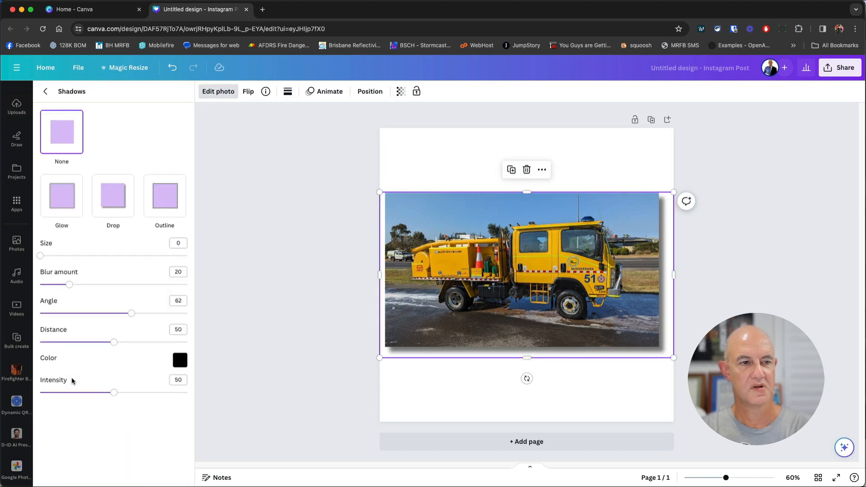
click(76, 194)
click(70, 138)
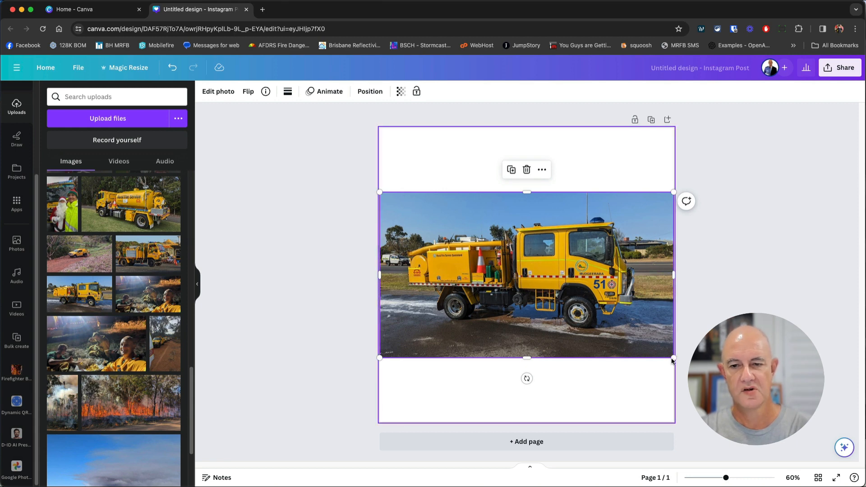
Step: Shrink the fire truck photo to about 60% of the page width and Magic Expand it to Whole Page, keeping the first result
drag(674, 358, 560, 294)
click(210, 90)
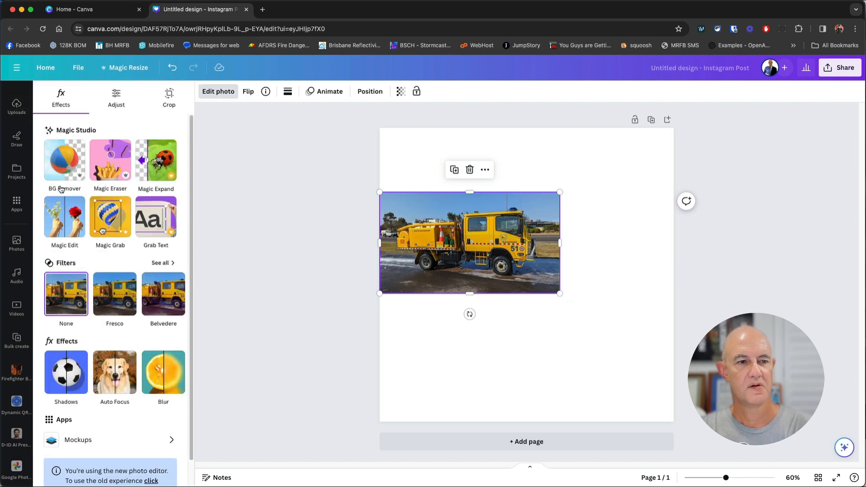
click(158, 164)
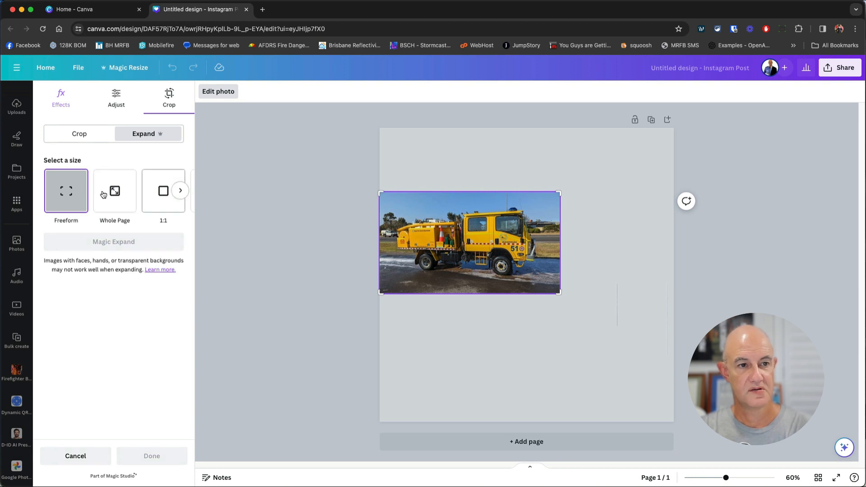
click(125, 195)
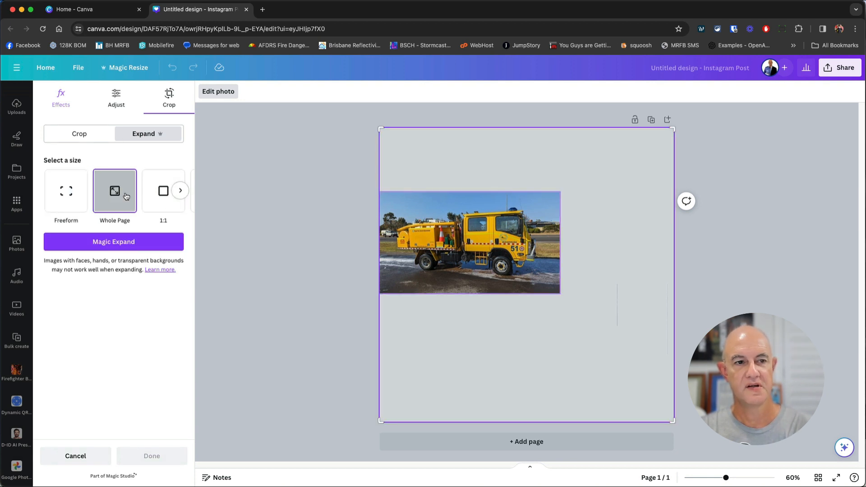
click(125, 242)
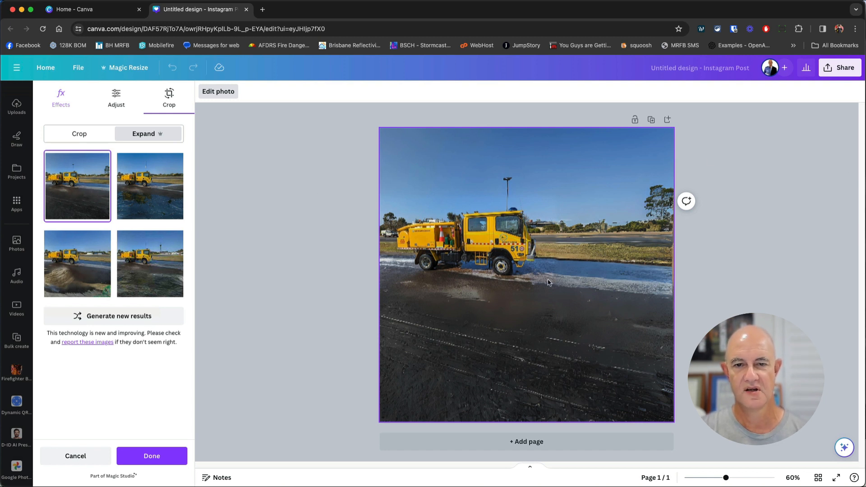
click(151, 454)
Step: Crop away the lower road area of the expanded photo and move it down towards the middle of the page
click(544, 358)
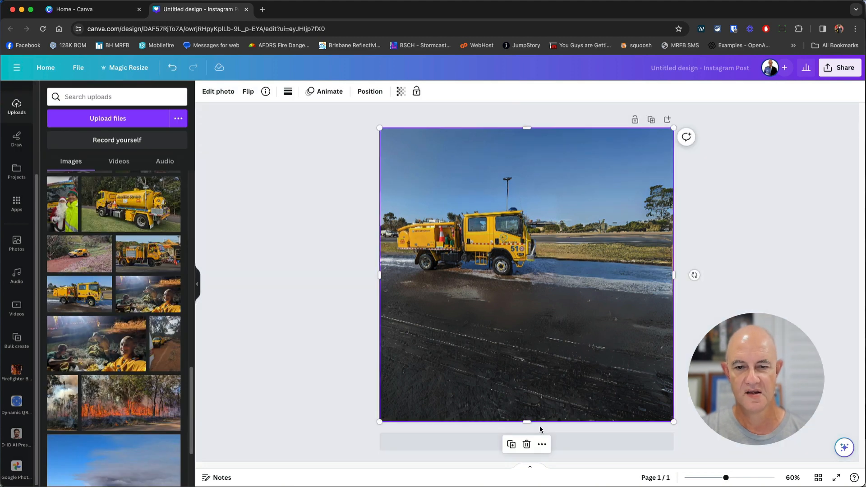
drag(530, 420, 540, 332)
drag(572, 273, 574, 320)
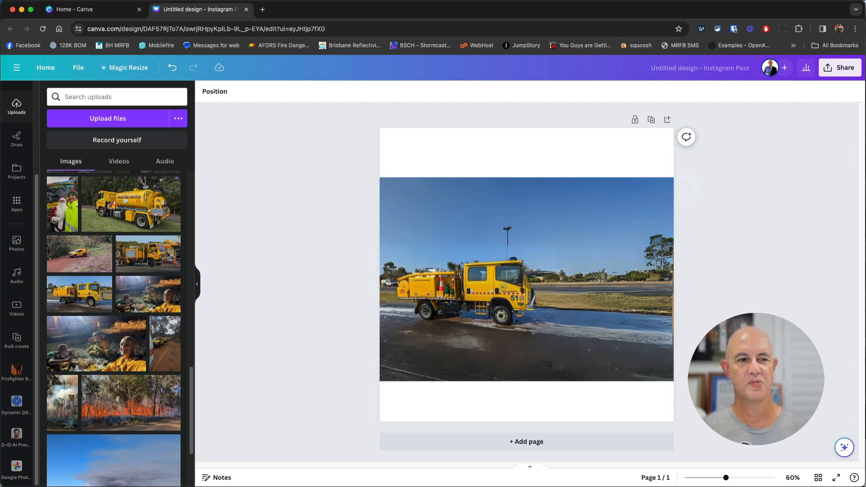
Step: Add the original fire truck photo at the page's top-left corner and move the expanded photo down to the page's bottom edge
click(79, 295)
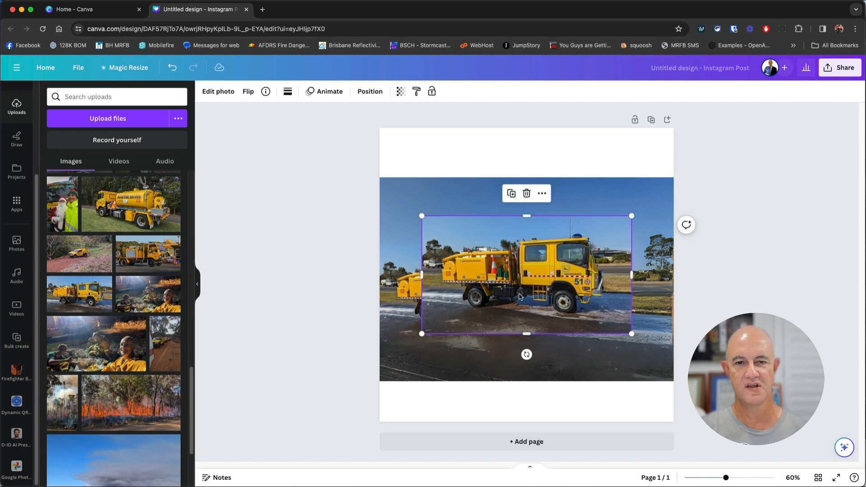
drag(533, 292, 491, 204)
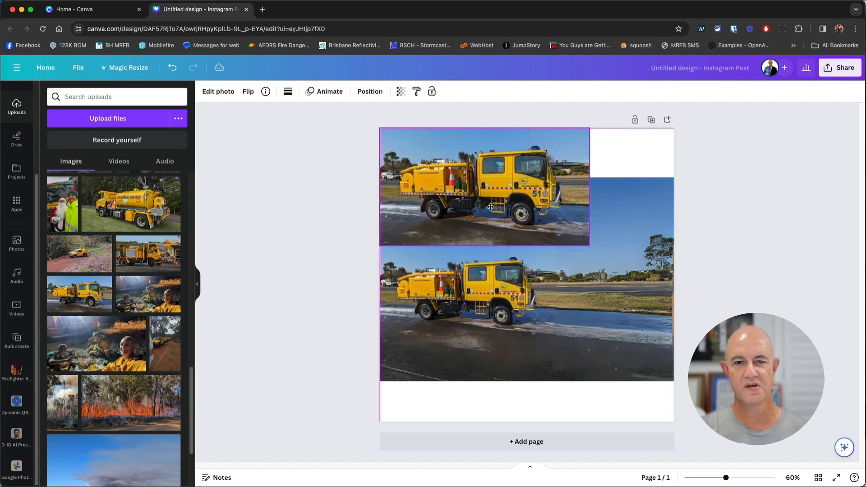
click(597, 346)
drag(597, 346, 594, 386)
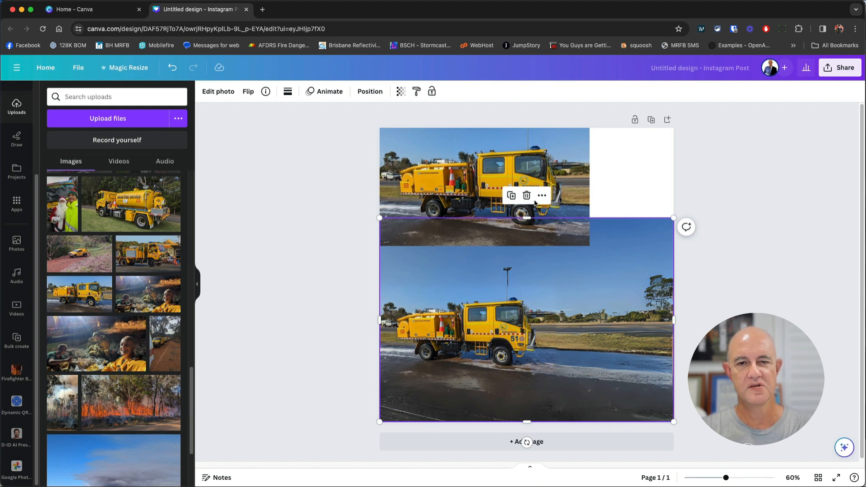
Step: Set the tint of the upper fire truck photo to 14 and try its brightness adjustment
click(547, 158)
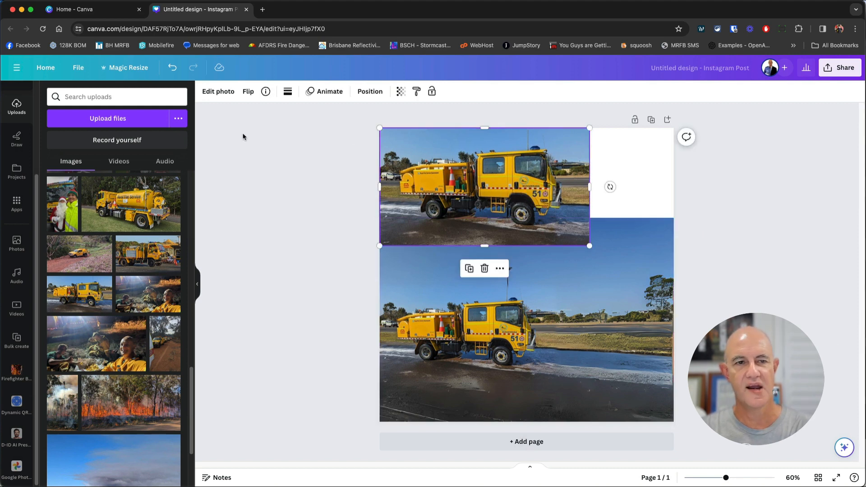
click(221, 93)
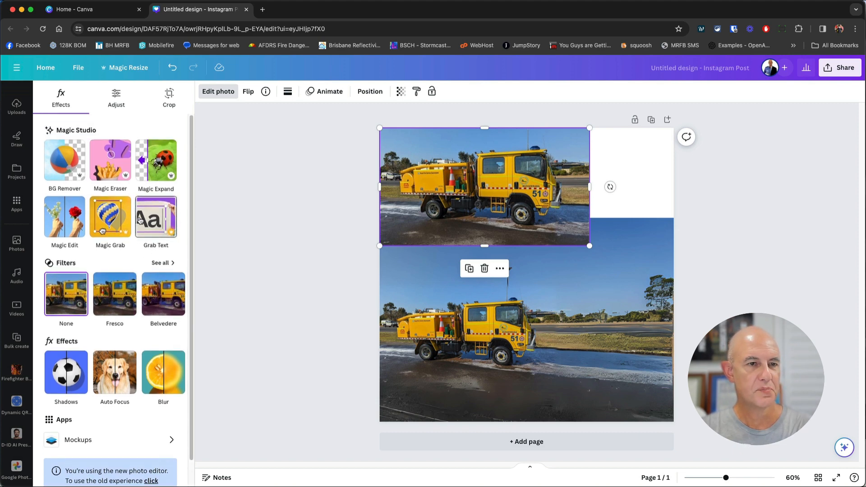
click(117, 100)
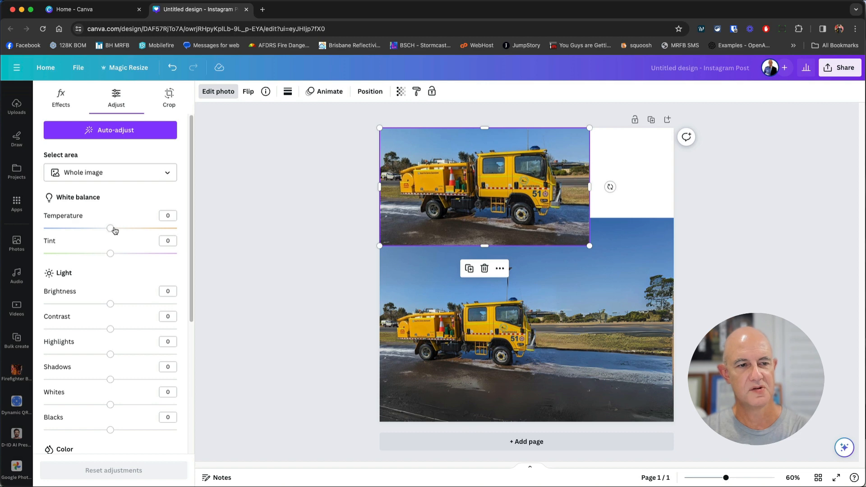
mouse_move(112, 255)
mouse_down()
mouse_move(104, 260)
mouse_move(135, 261)
mouse_move(92, 262)
mouse_move(121, 264)
mouse_up()
mouse_move(110, 304)
mouse_down()
mouse_move(171, 304)
mouse_move(56, 304)
mouse_move(115, 305)
mouse_up()
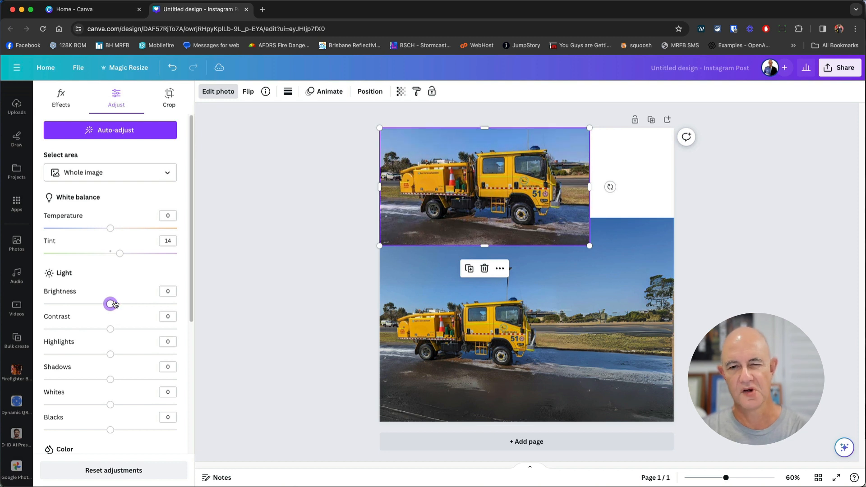
Step: Select the blue #85add6 for color editing in the upper photo, try shifting its hue, and return the hue to 0
scroll(128, 310, down, 5)
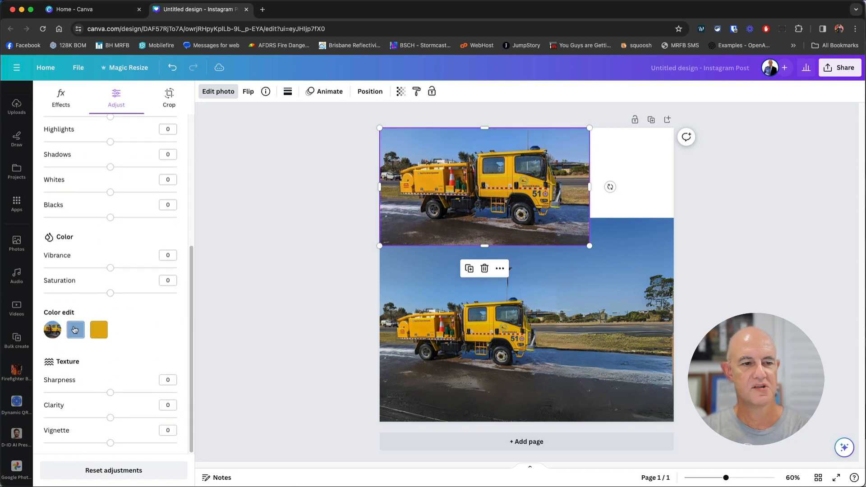
click(76, 331)
click(76, 330)
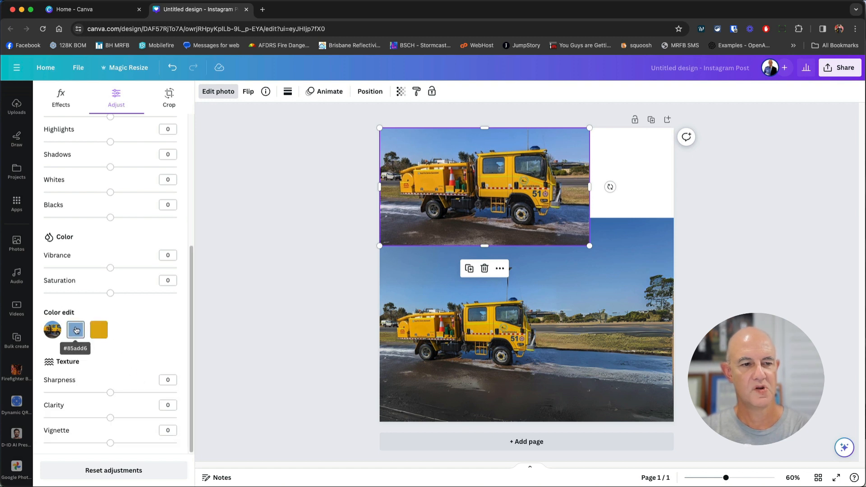
click(76, 330)
mouse_move(113, 377)
mouse_down()
mouse_move(140, 378)
mouse_move(112, 380)
mouse_up()
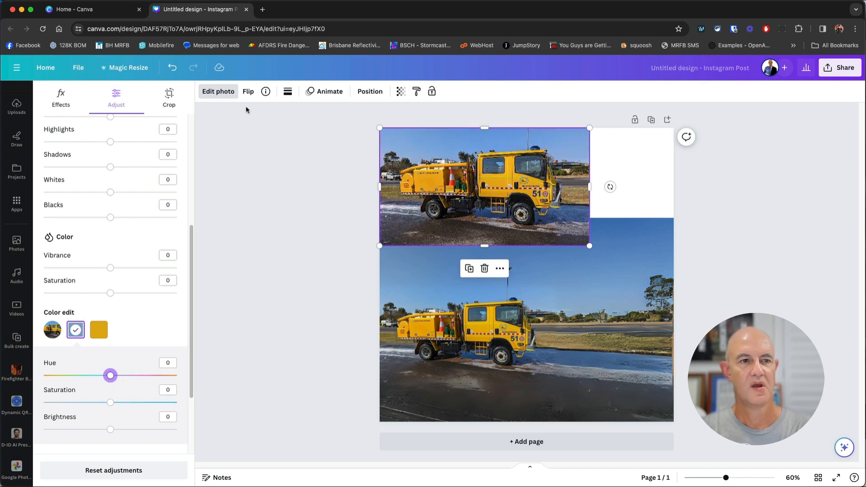